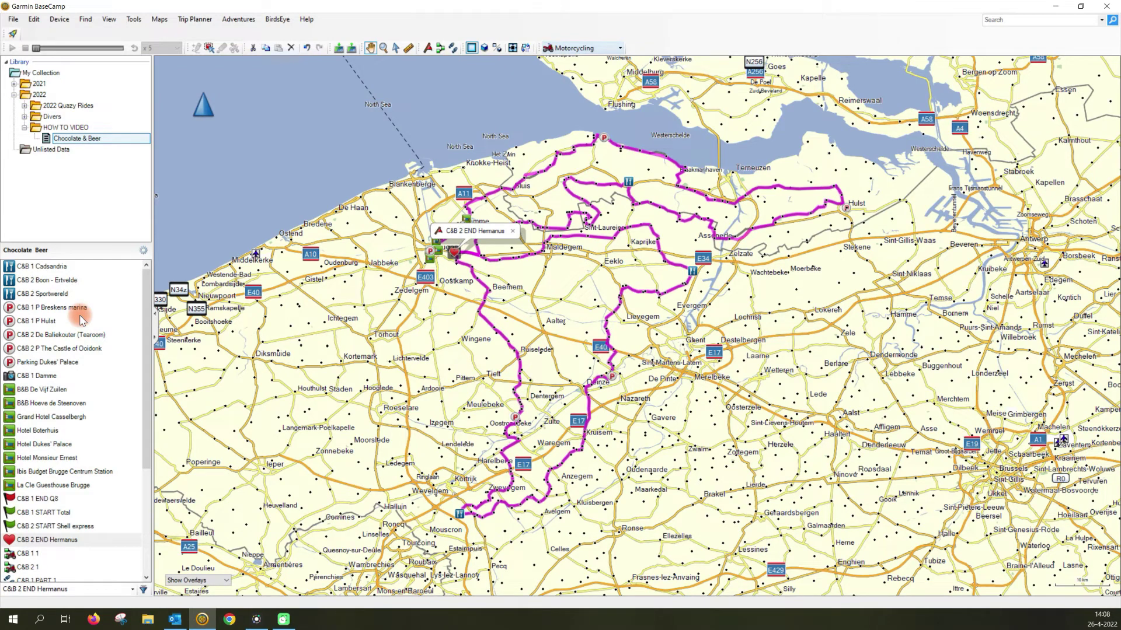
# - Select the route C&B 1 1 in the Chocolate & Beer list
pyautogui.scroll(-3, 73, 351)
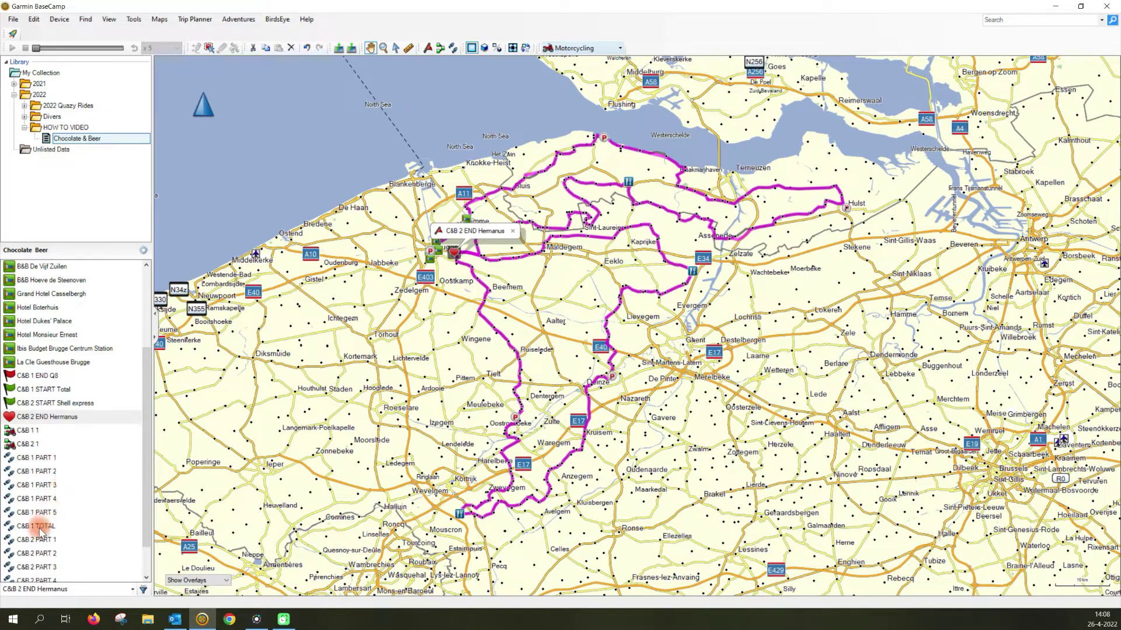
pyautogui.scroll(2, 52, 508)
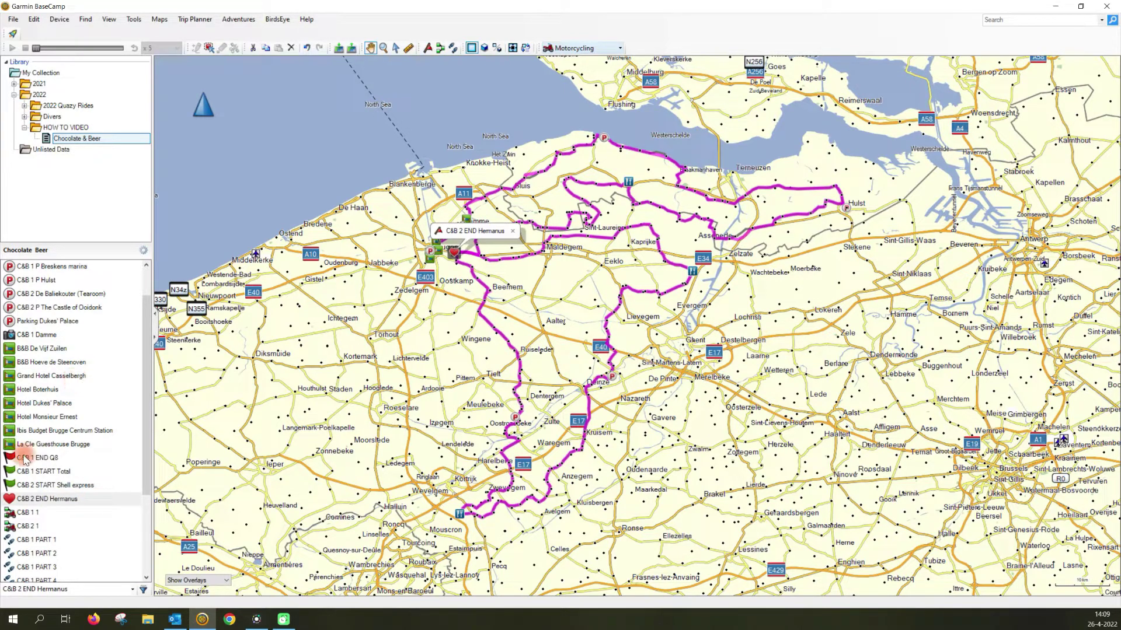
pyautogui.click(23, 513)
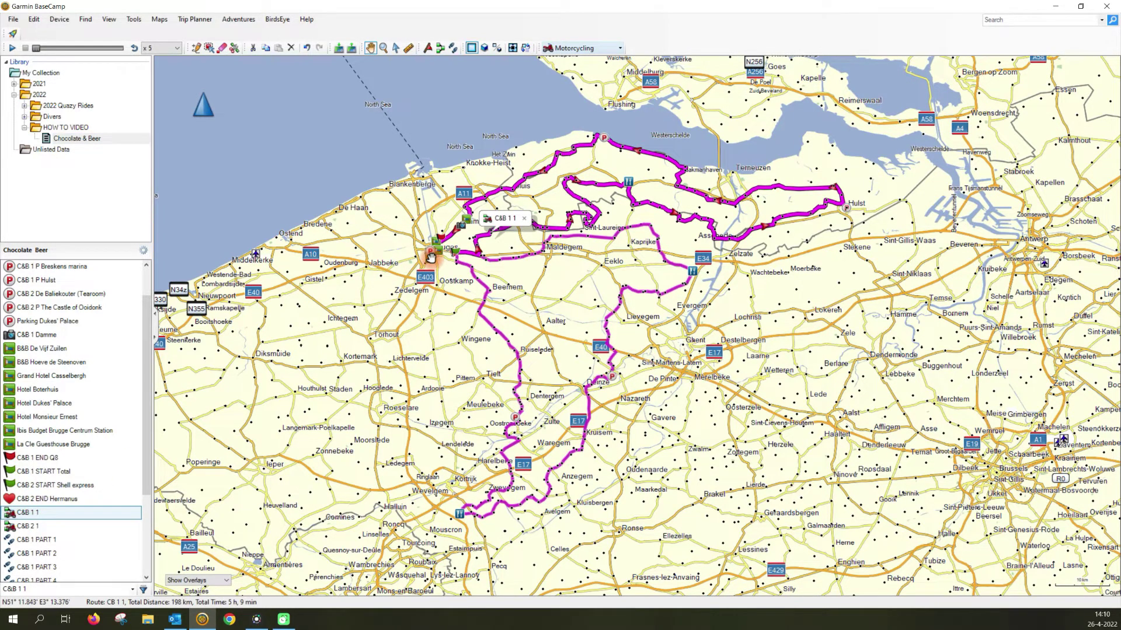
# - Insert the B&B De Vijf Zuilen waypoint into the route's first leg, directly after C&B 1 START Total
pyautogui.scroll(1, 430, 258)
pyautogui.scroll(2, 434, 251)
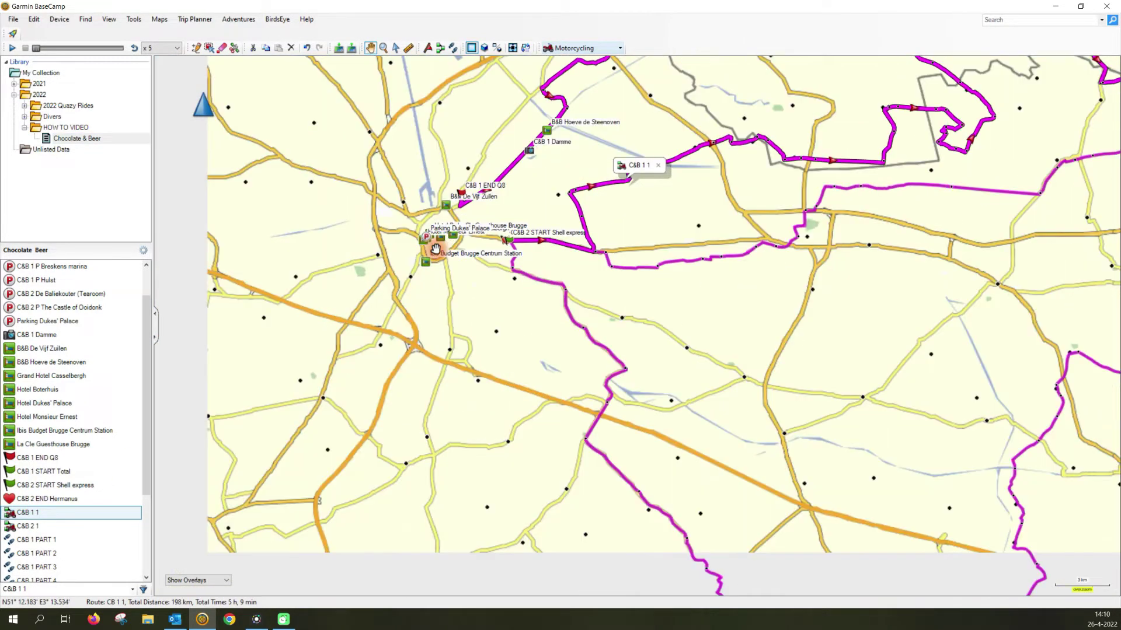
pyautogui.scroll(1, 435, 249)
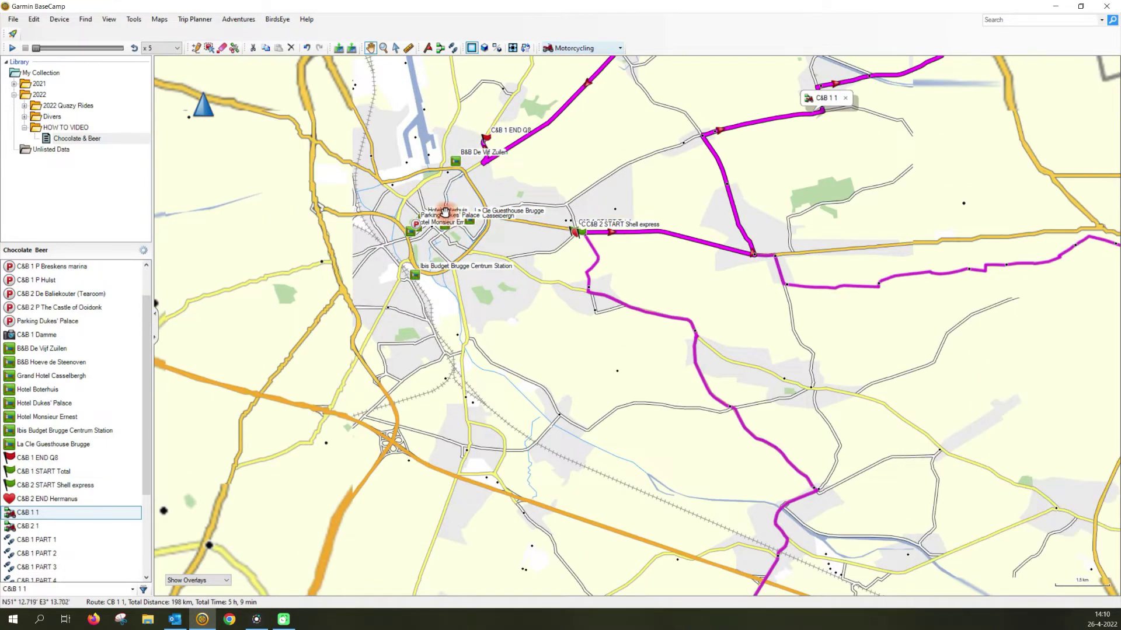
pyautogui.scroll(1, 452, 225)
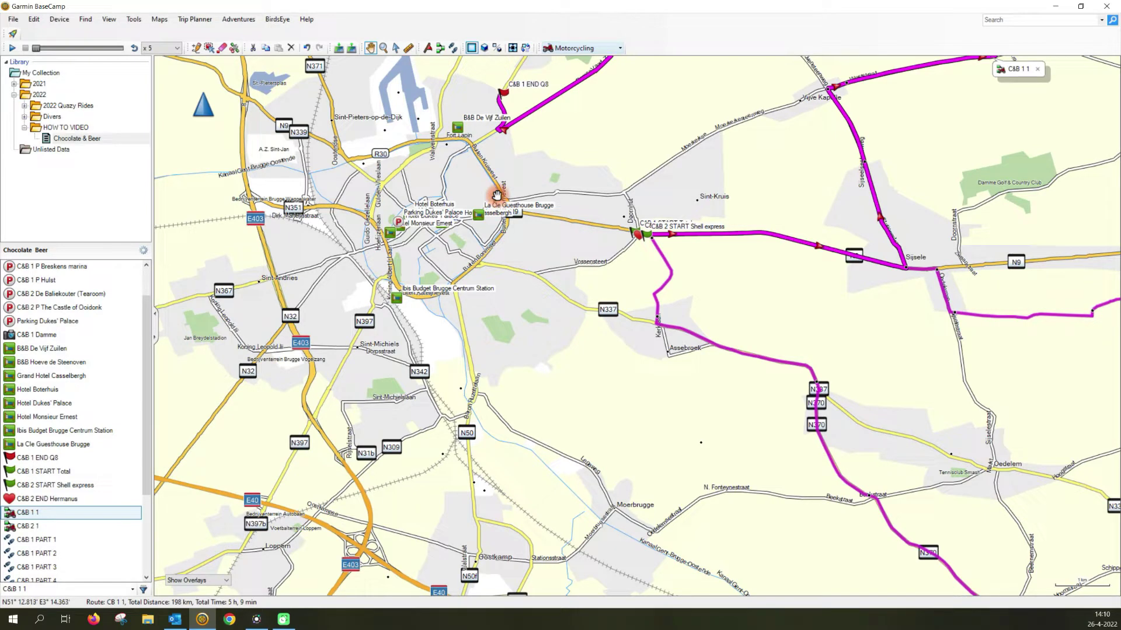
pyautogui.click(198, 50)
pyautogui.click(672, 236)
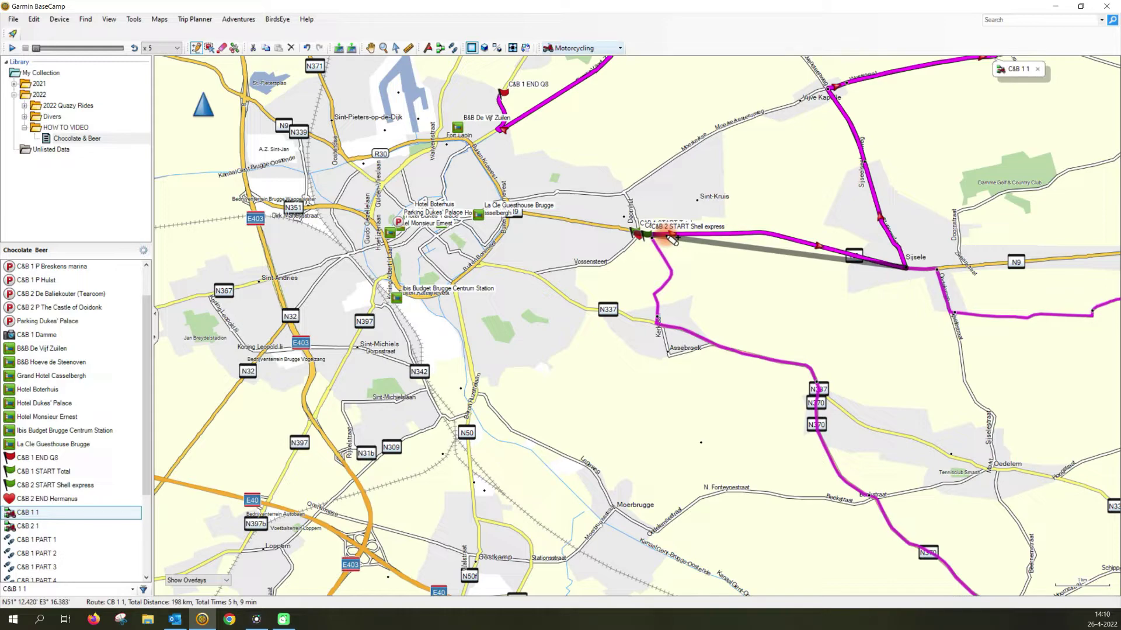
pyautogui.scroll(3, 672, 238)
pyautogui.scroll(-3, 671, 237)
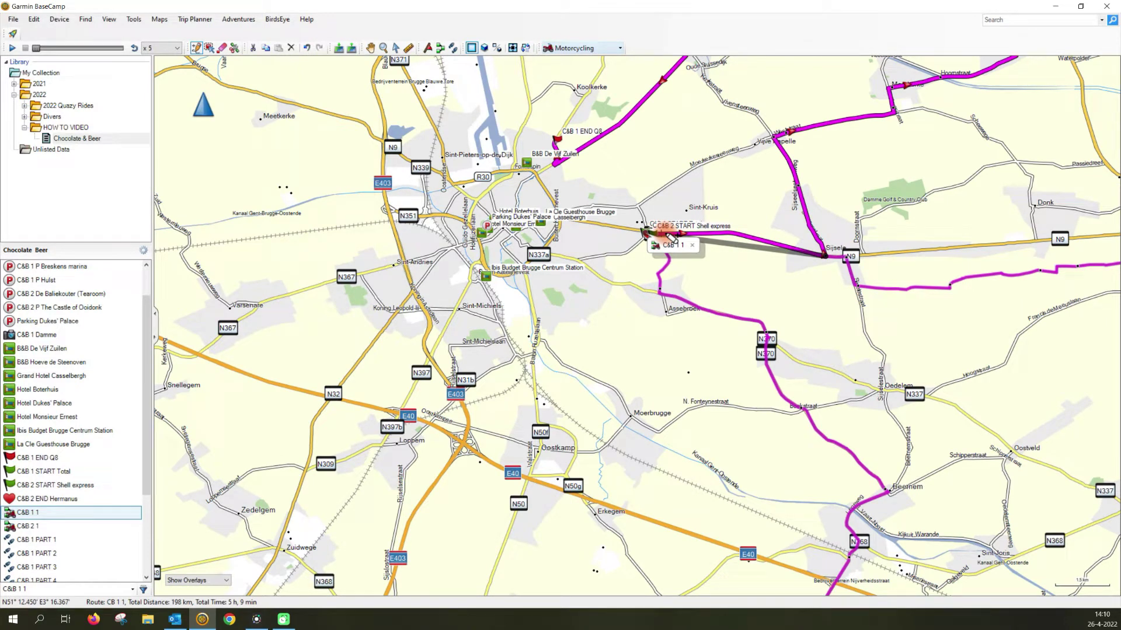
pyautogui.moveTo(670, 238); pyautogui.dragTo(698, 238)
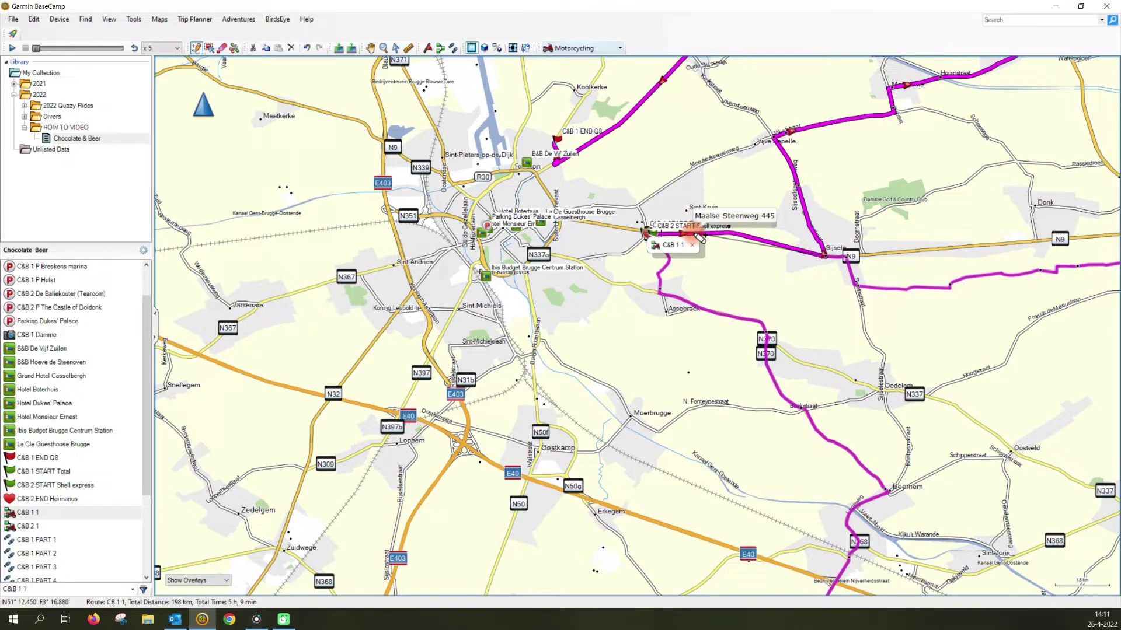
pyautogui.moveTo(698, 238); pyautogui.dragTo(534, 170)
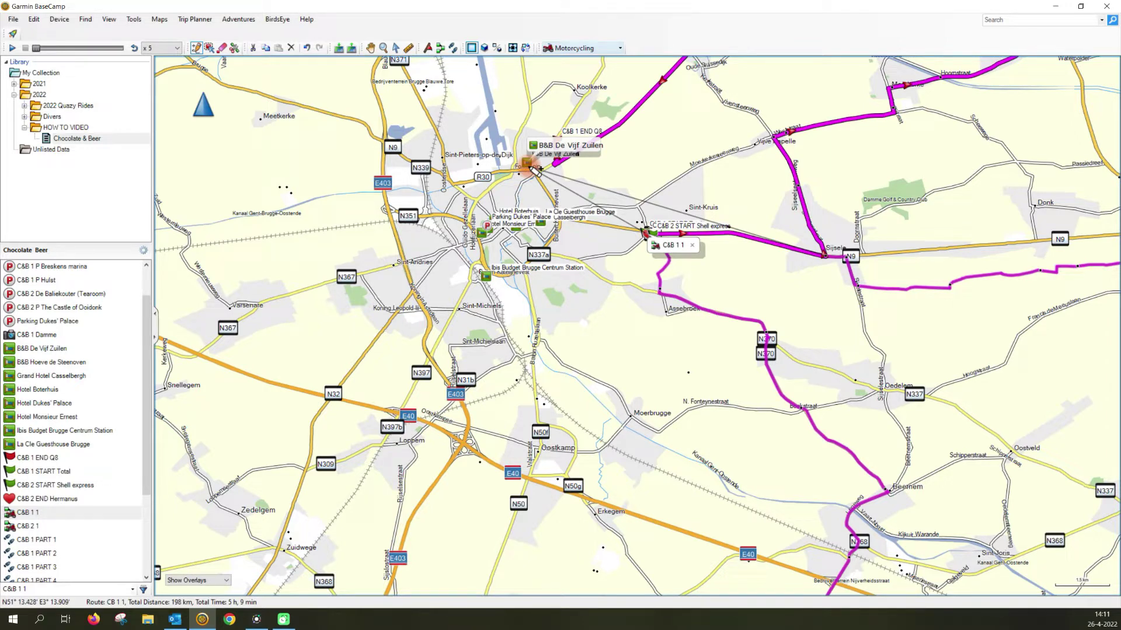
pyautogui.moveTo(534, 170); pyautogui.dragTo(532, 165)
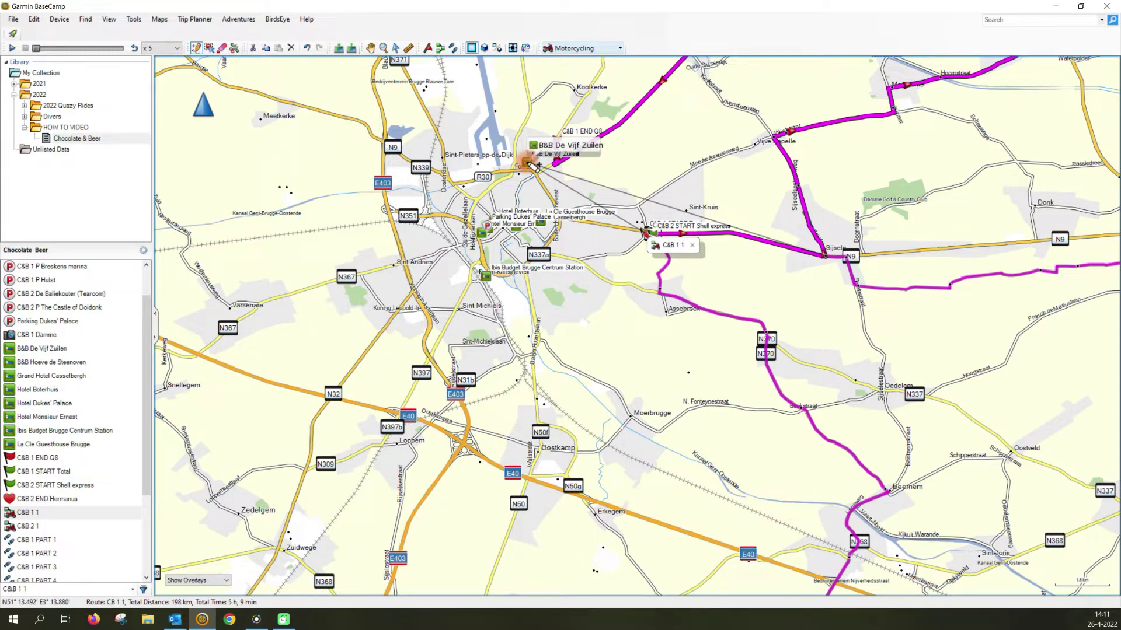
pyautogui.moveTo(531, 166); pyautogui.dragTo(527, 166)
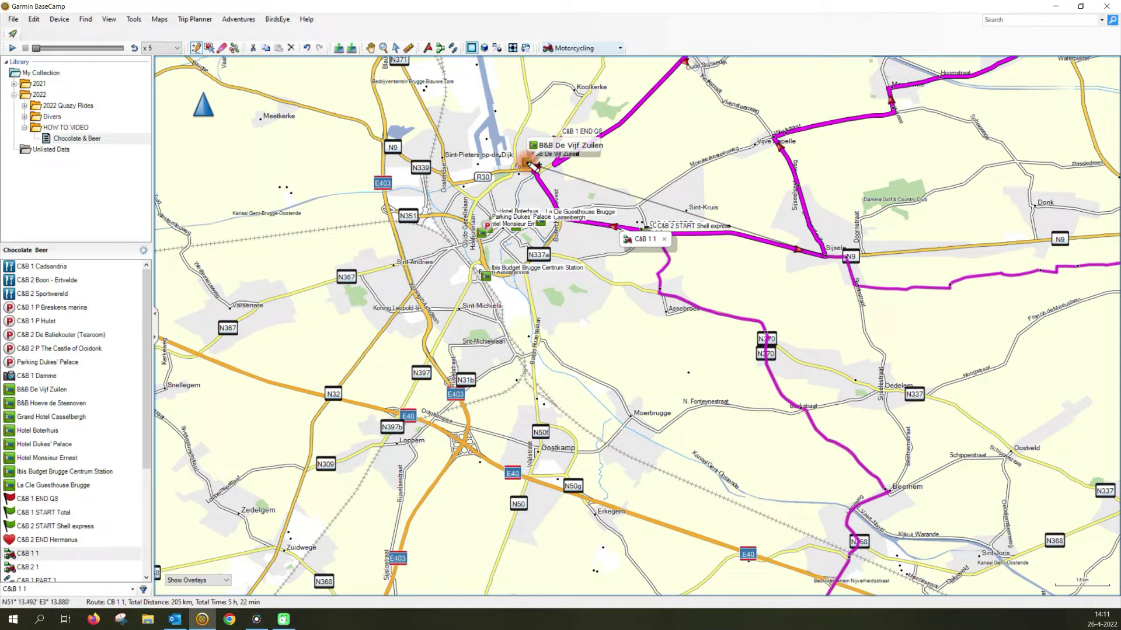
# - Move C&B 1 START Total below B&B De Vijf Zuilen in the C&B 1 1 via points, making the B&B the departure point
pyautogui.doubleClick(42, 555)
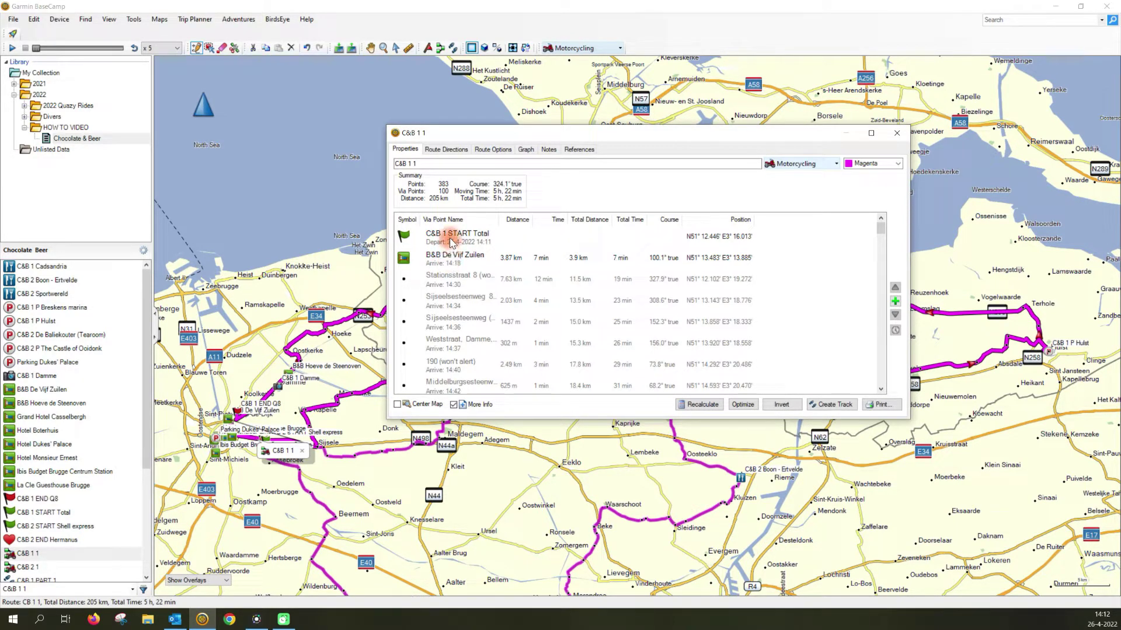
pyautogui.click(450, 242)
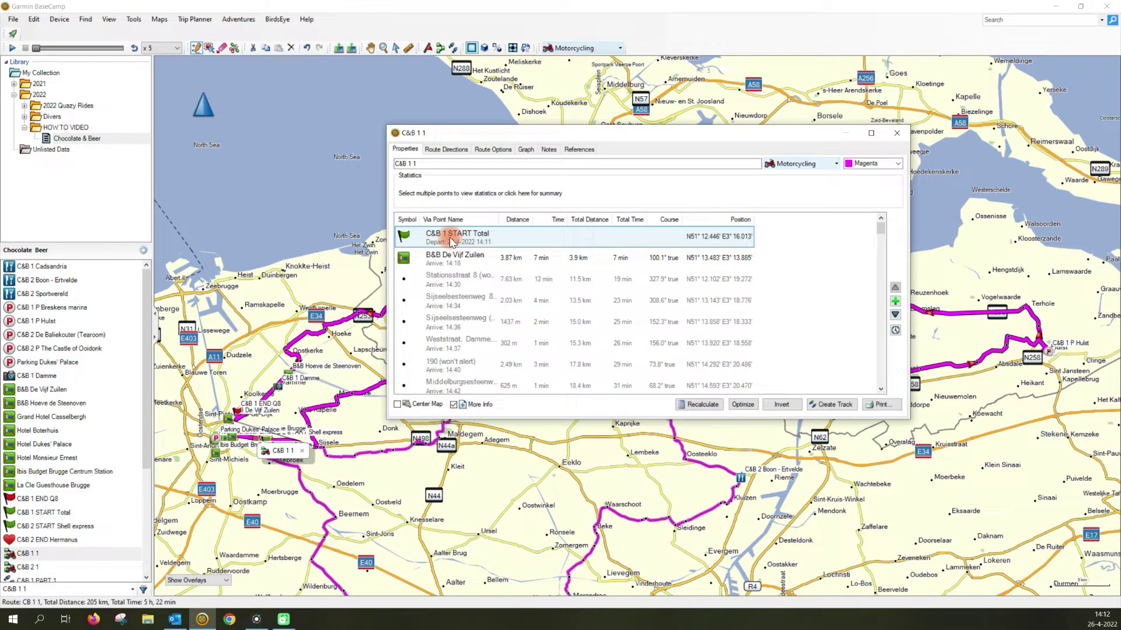
pyautogui.click(895, 315)
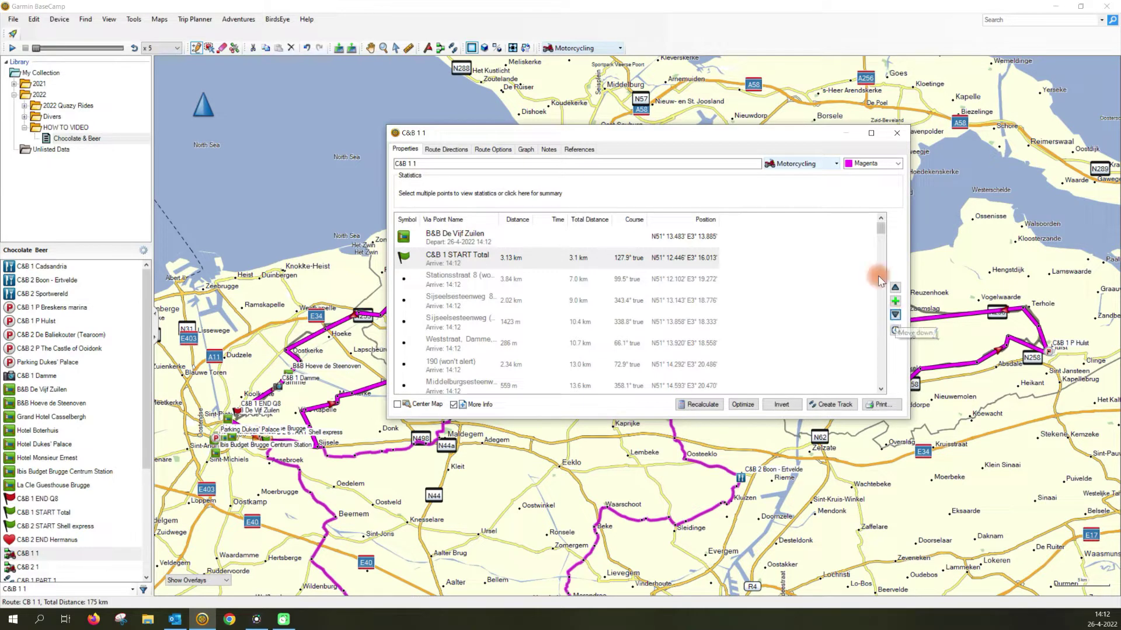
pyautogui.click(896, 140)
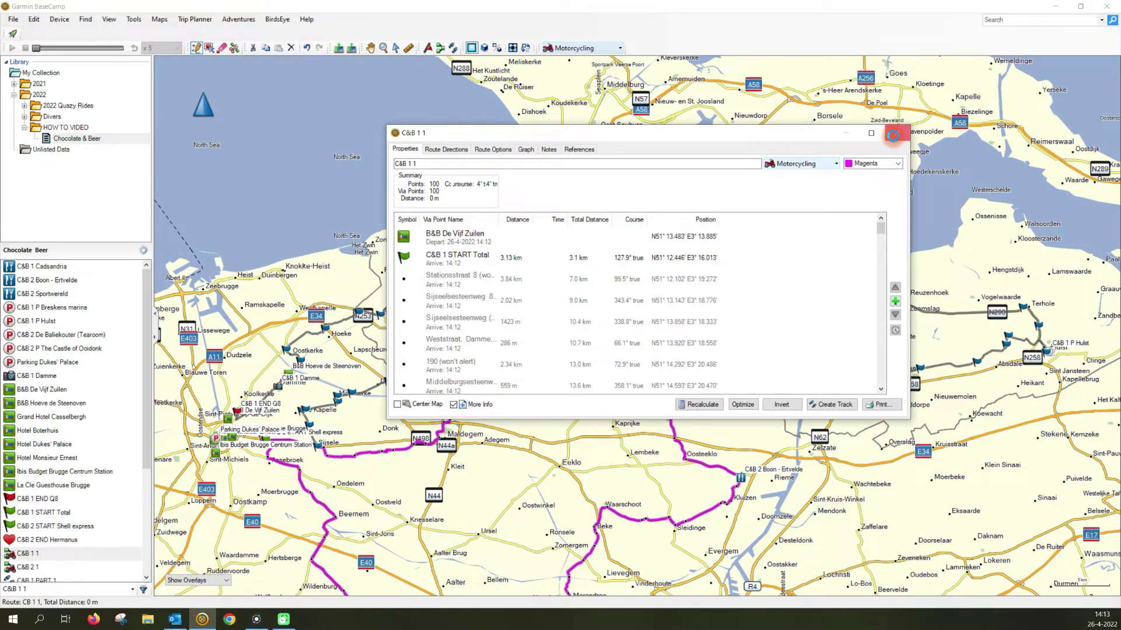
pyautogui.click(894, 137)
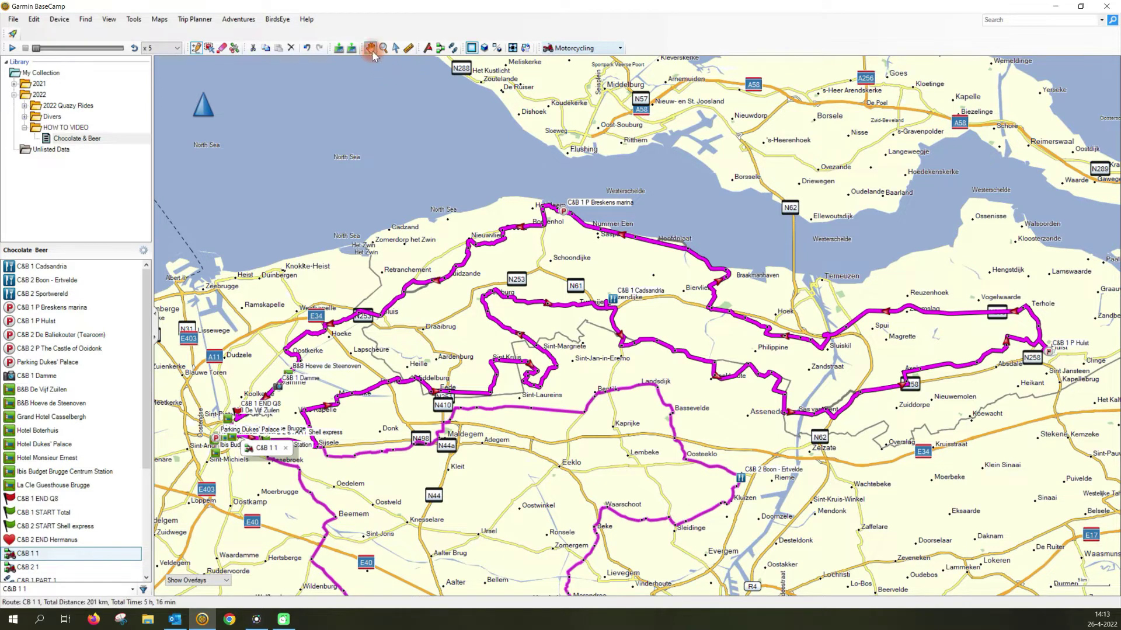
# - Examine the new route section on the map between B&B De Vijf Zuilen and C&B 1 START Total
pyautogui.click(371, 49)
pyautogui.moveTo(207, 437); pyautogui.dragTo(527, 356)
pyautogui.scroll(3, 536, 357)
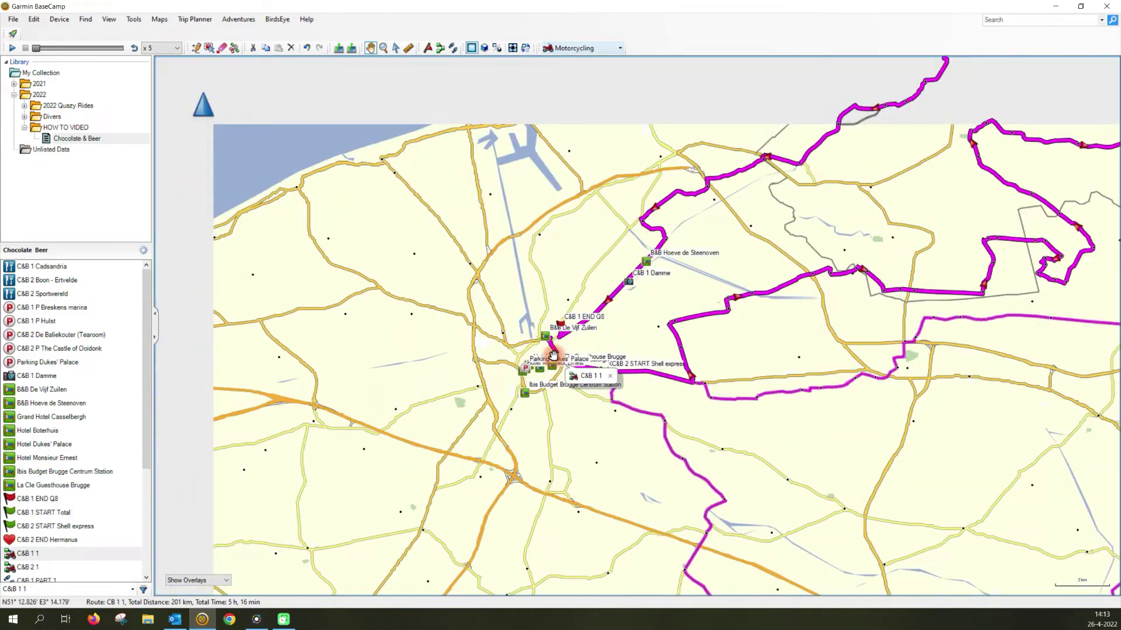
pyautogui.scroll(1, 546, 324)
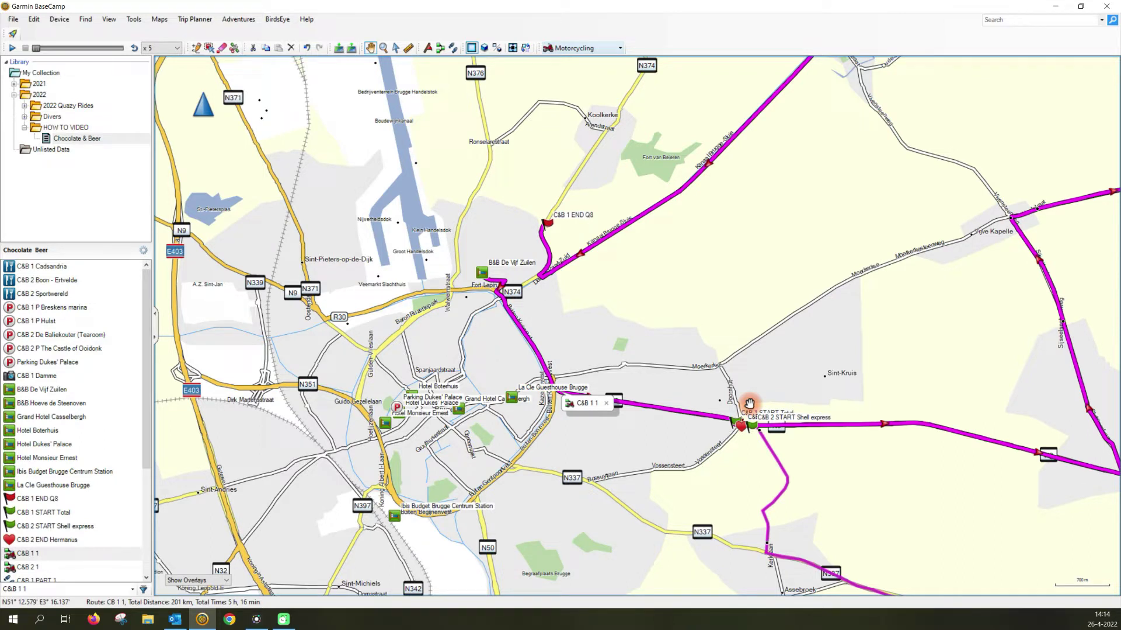
# - Review the via point options for C&B 1 START Total in the C&B 1 1 route properties, leaving them unchanged
pyautogui.doubleClick(40, 555)
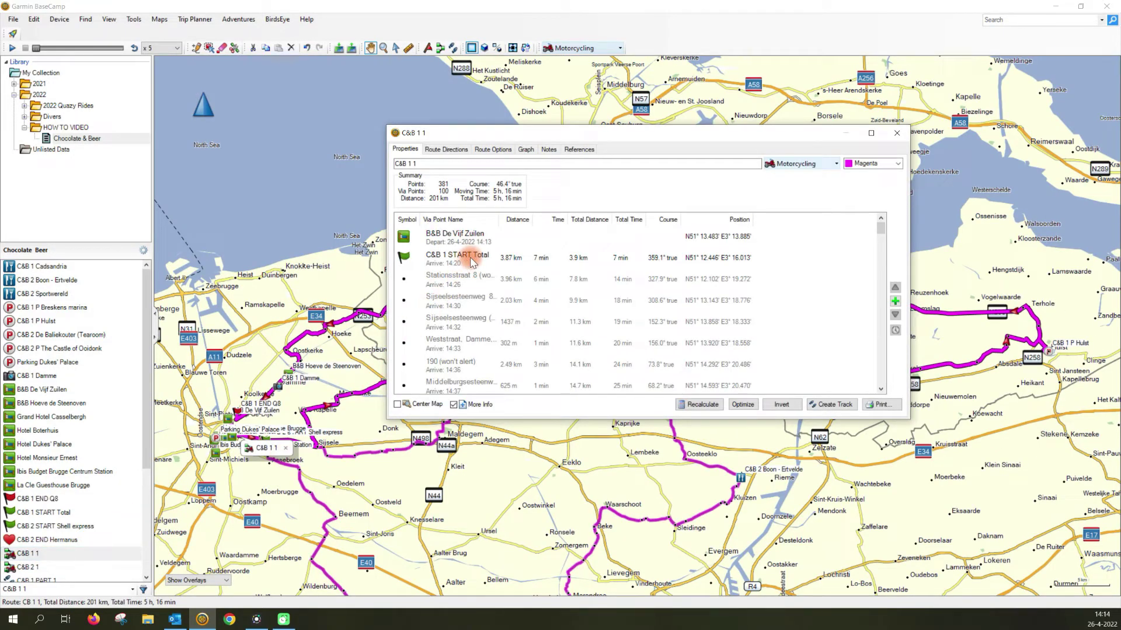
pyautogui.click(470, 258)
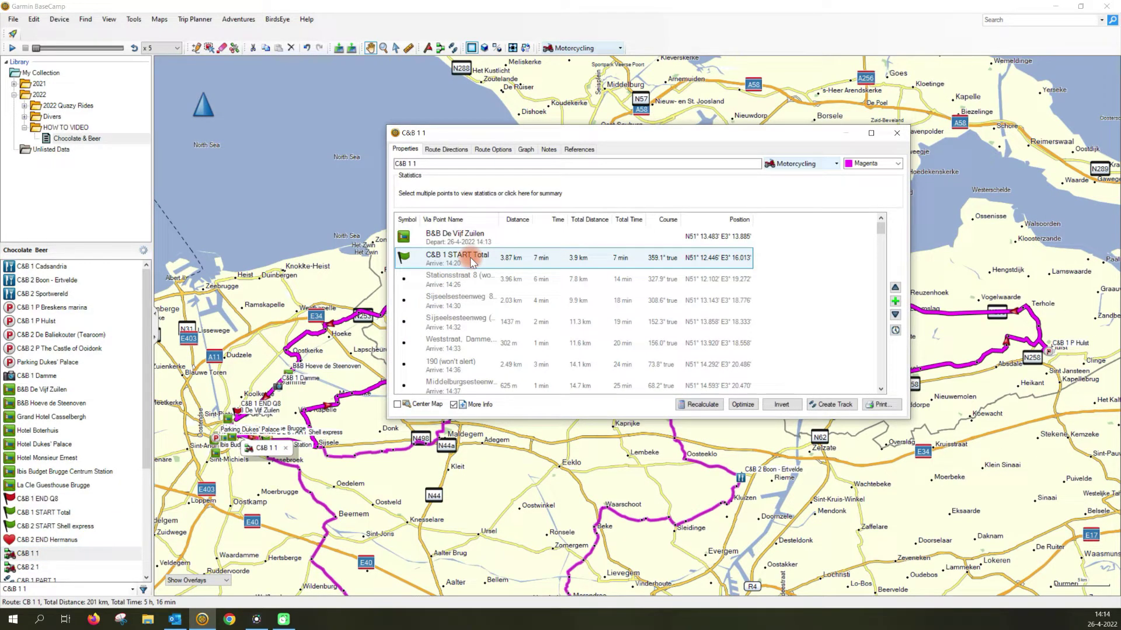
pyautogui.rightClick(487, 257)
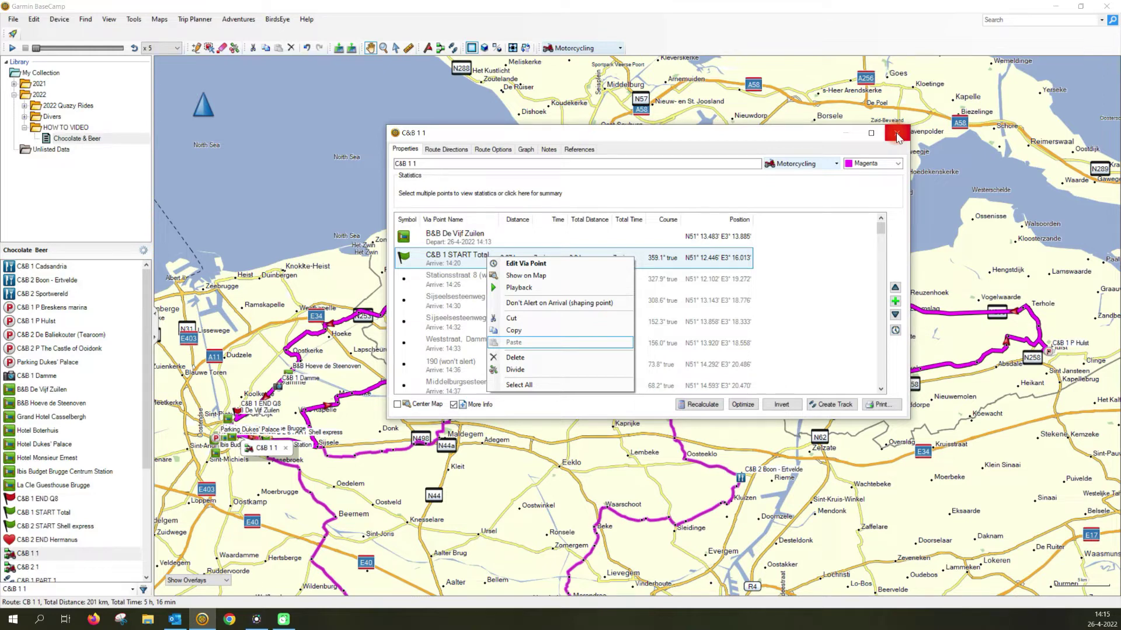
pyautogui.click(897, 137)
pyautogui.click(896, 134)
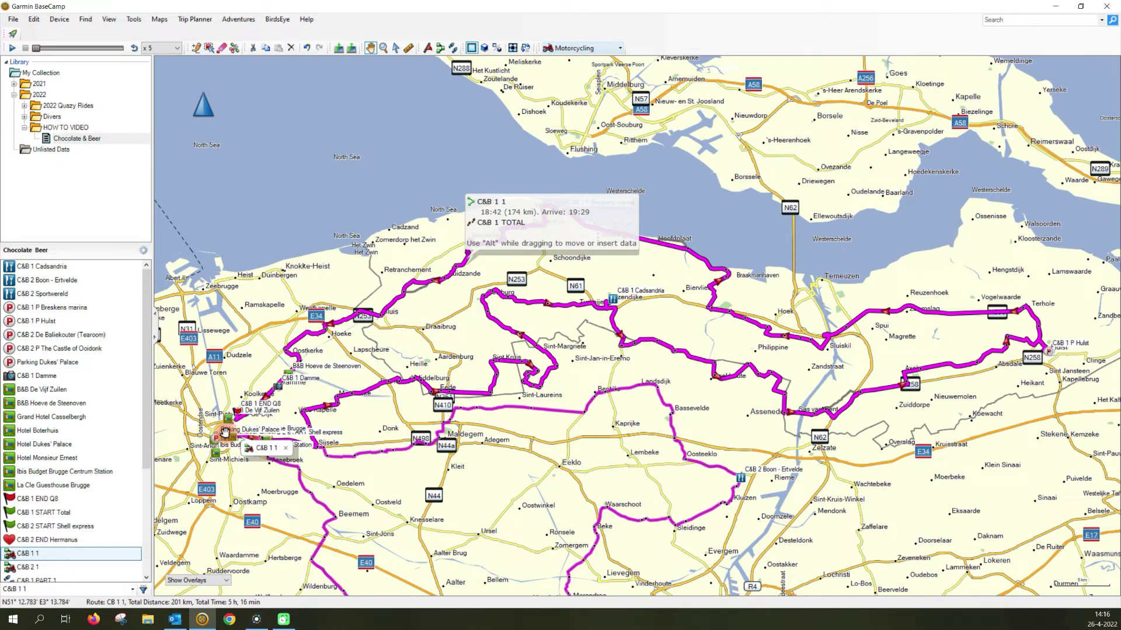
# - Insert the B&B De Vijf Zuilen waypoint into the route's final leg, just before C&B 1 END Q8
pyautogui.moveTo(222, 441); pyautogui.dragTo(602, 348)
pyautogui.scroll(3, 602, 347)
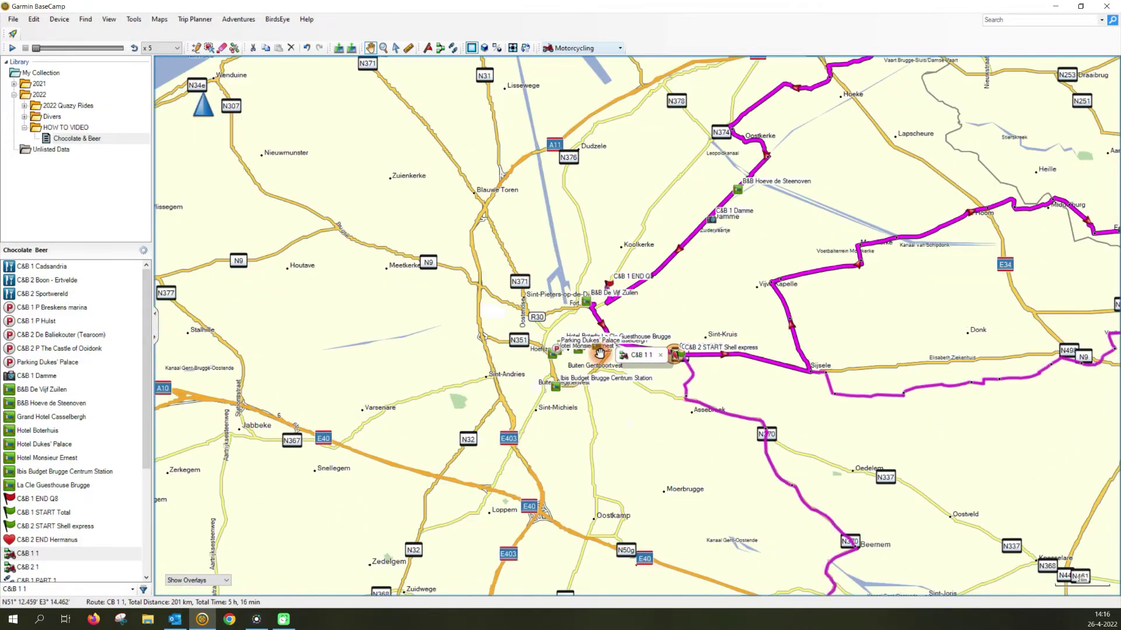
pyautogui.scroll(2, 633, 356)
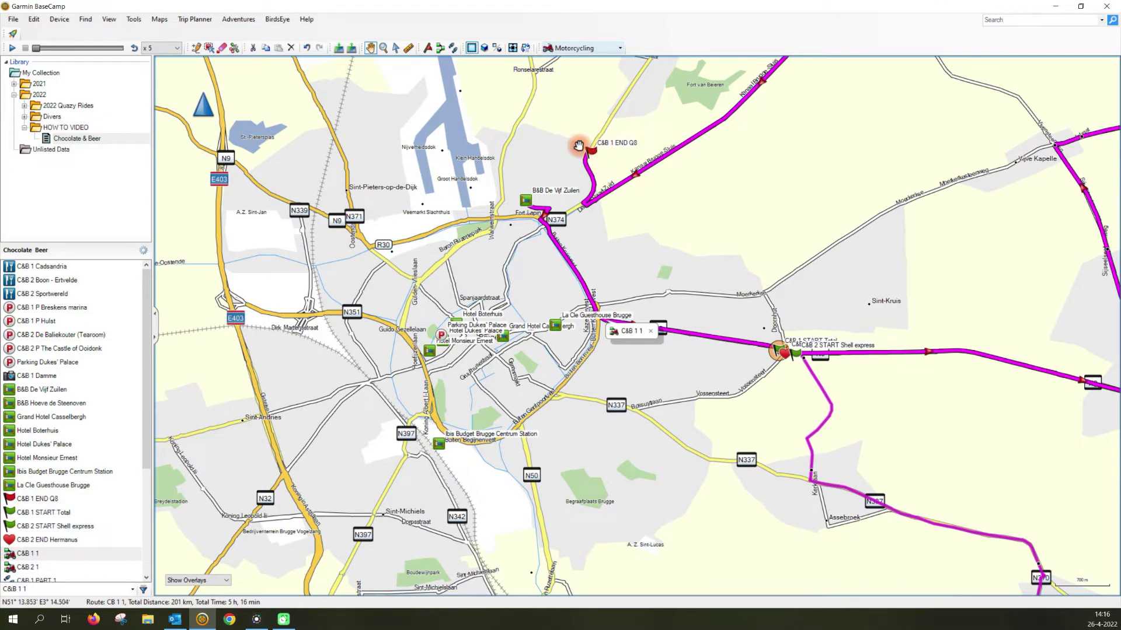
pyautogui.click(195, 50)
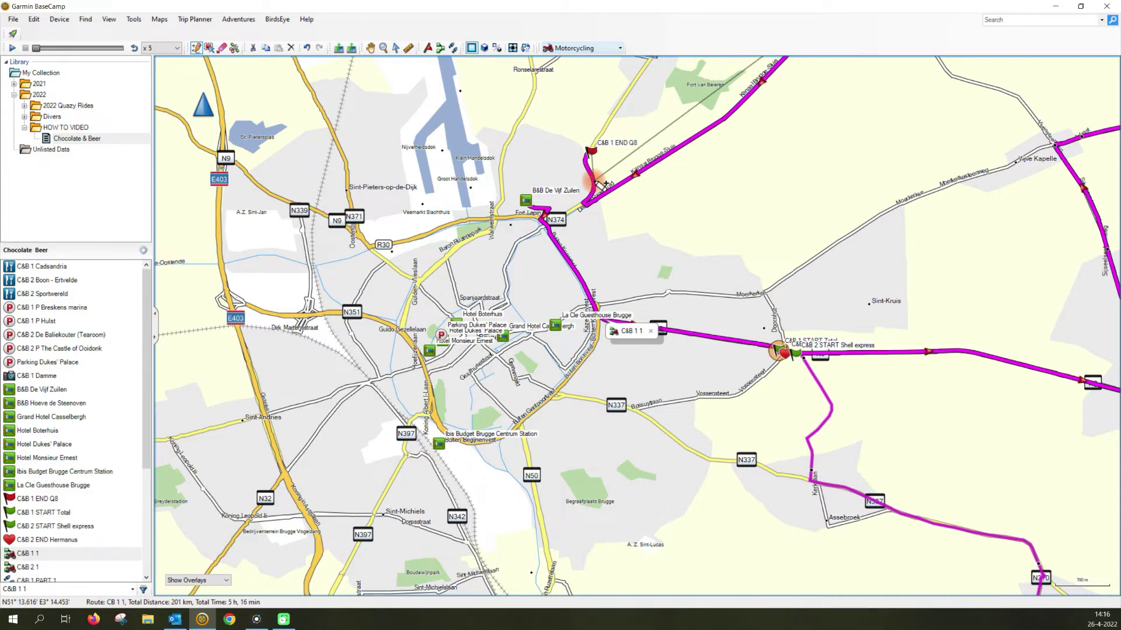
pyautogui.moveTo(600, 183); pyautogui.dragTo(527, 203)
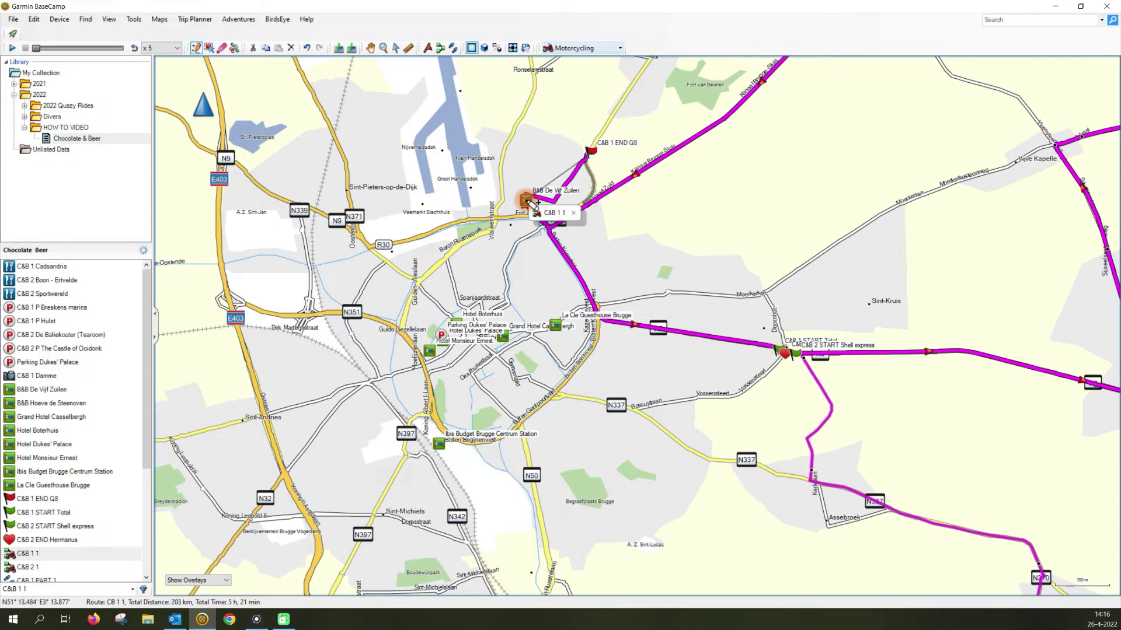
# - Move C&B 1 END Q8 above the final B&B De Vijf Zuilen in the C&B 1 1 via points, making the B&B the last stop
pyautogui.doubleClick(34, 553)
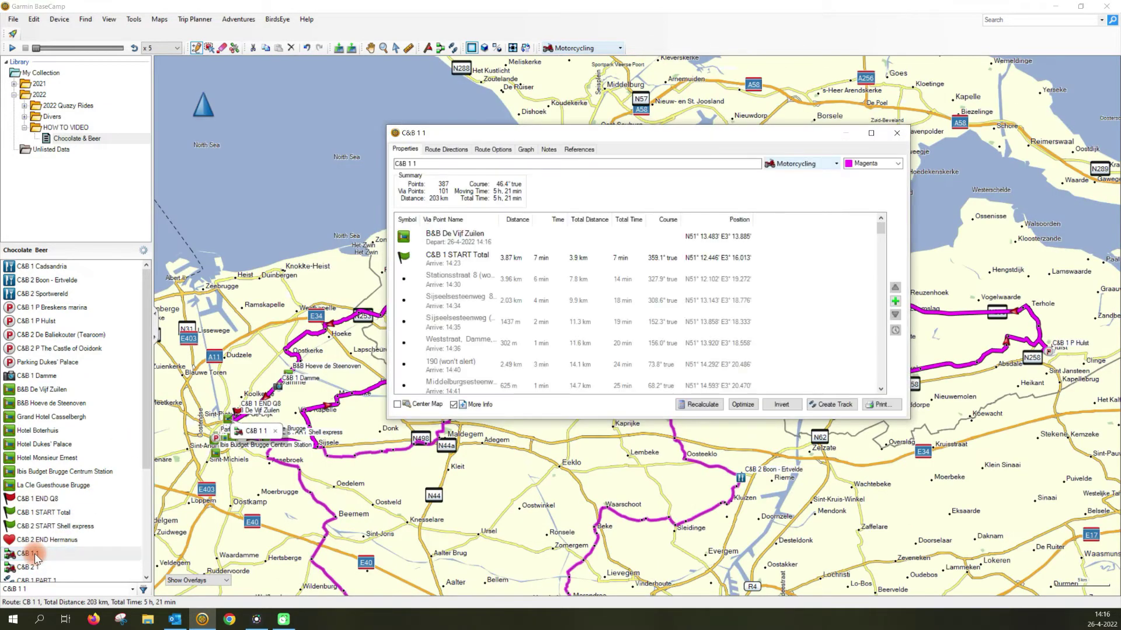
pyautogui.scroll(-10, 498, 282)
pyautogui.scroll(-15, 498, 282)
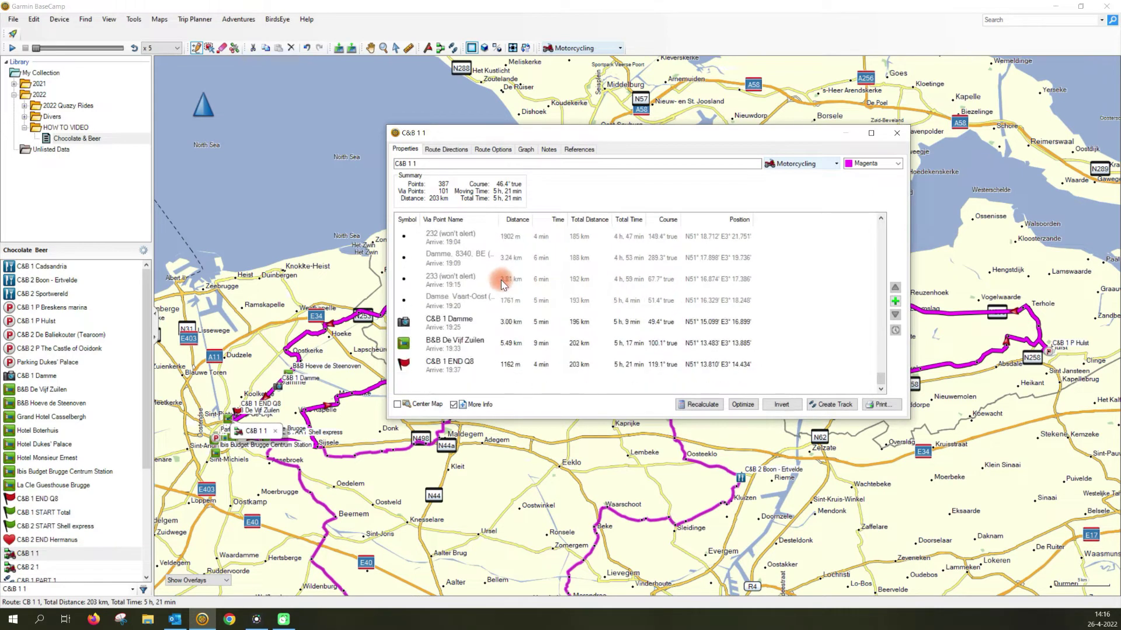
pyautogui.click(463, 371)
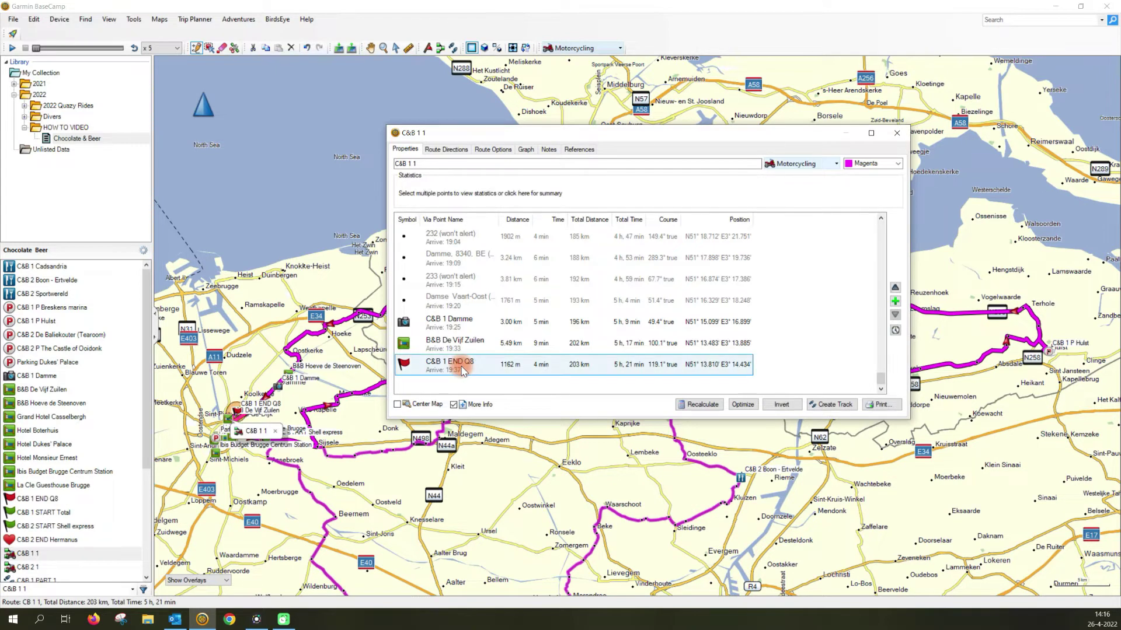
pyautogui.click(896, 288)
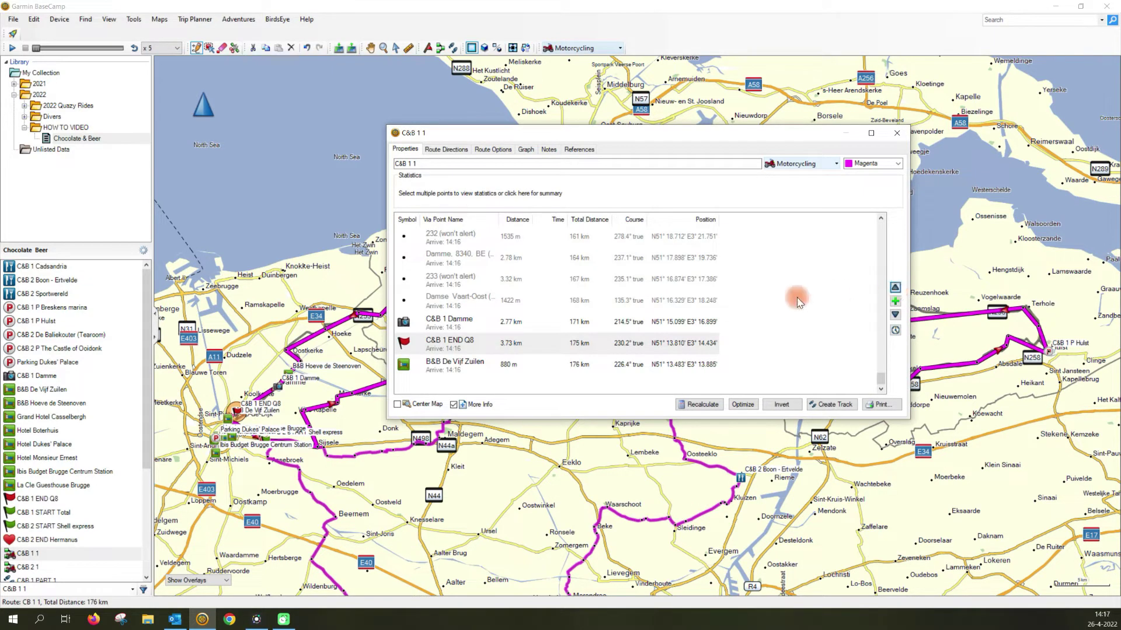
pyautogui.rightClick(480, 346)
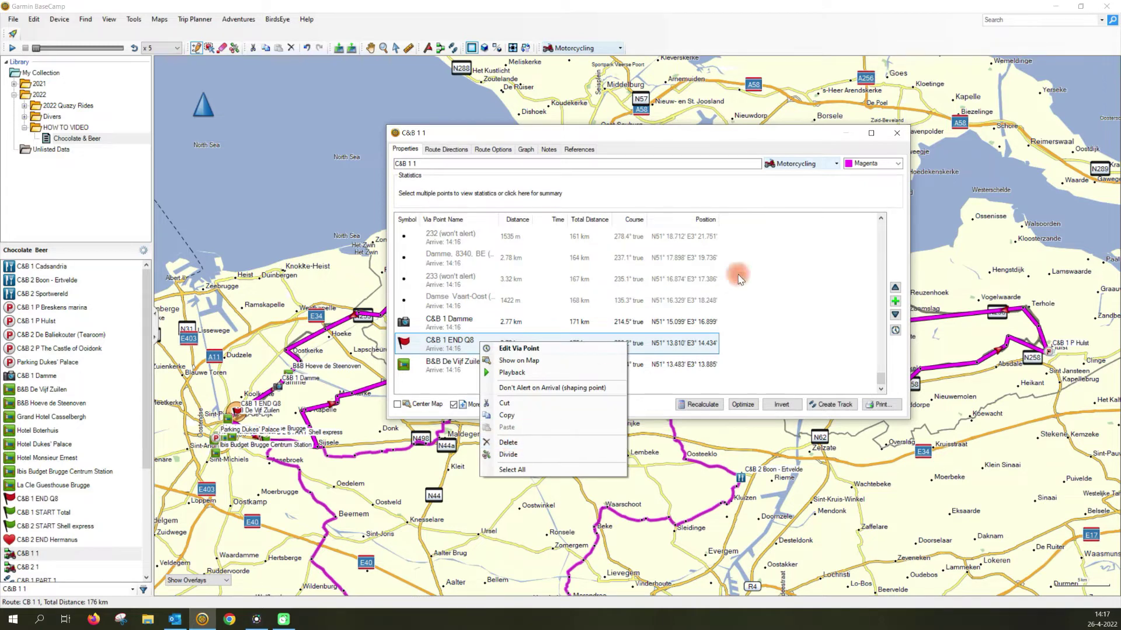
pyautogui.click(902, 131)
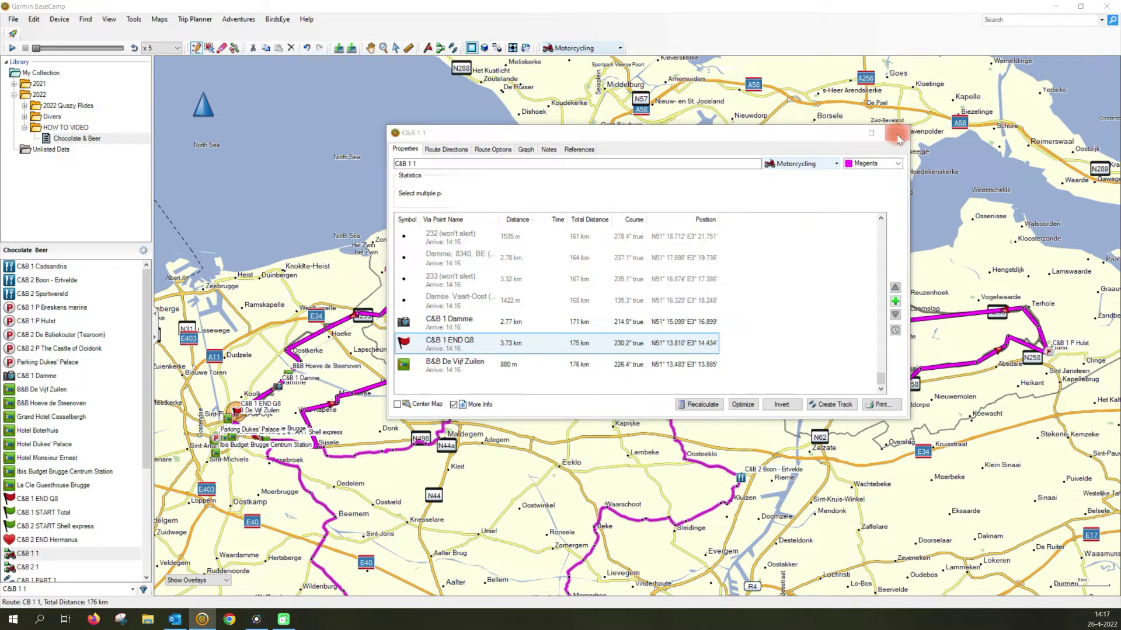
pyautogui.click(898, 137)
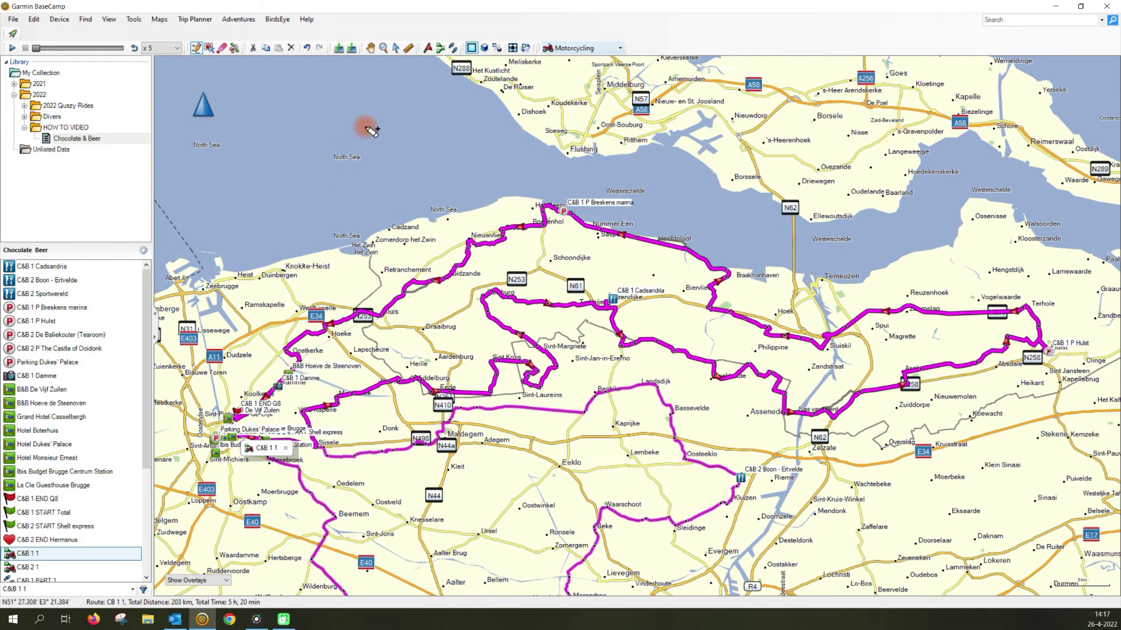
# - Examine the route's final section on the map from C&B 1 END Q8 to B&B De Vijf Zuilen
pyautogui.click(370, 49)
pyautogui.moveTo(214, 431); pyautogui.dragTo(404, 397)
pyautogui.scroll(6, 404, 397)
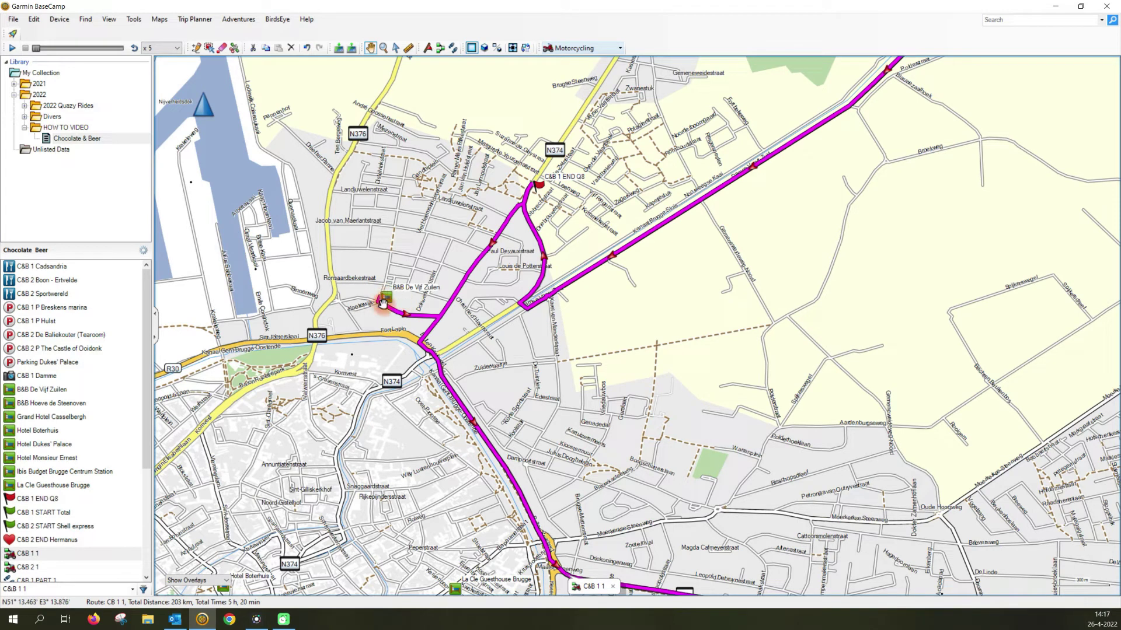
# - Review the available actions for the C&B 1 1 route, including creating a track from it, and keep its existing name
pyautogui.moveTo(383, 302)
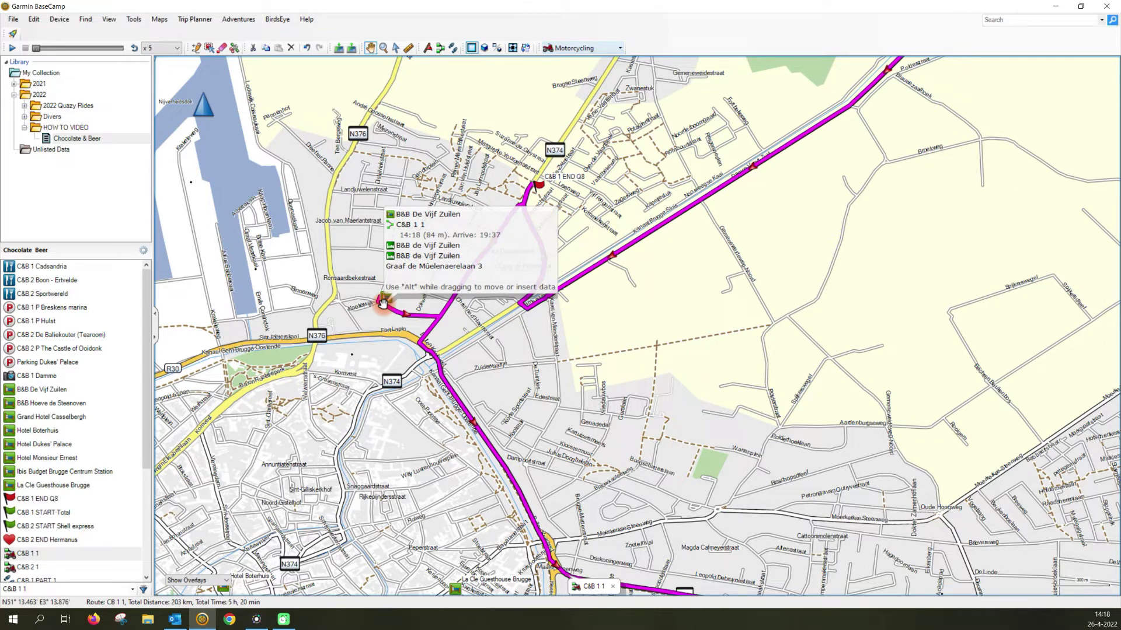
pyautogui.moveTo(382, 301); pyautogui.dragTo(383, 301)
pyautogui.click(67, 553)
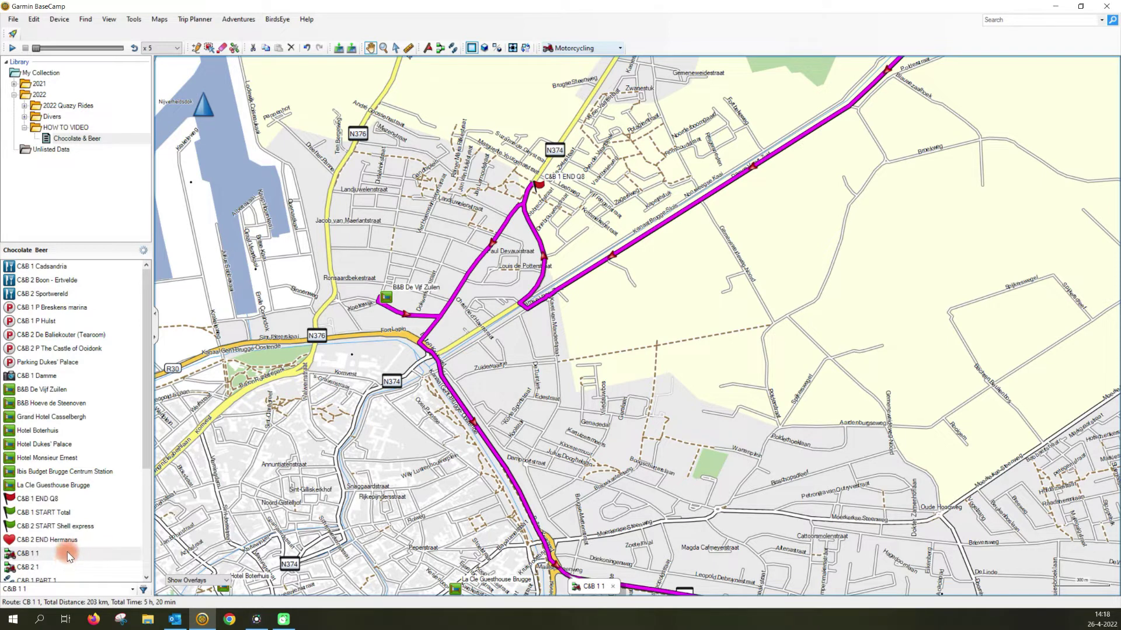
pyautogui.rightClick(67, 554)
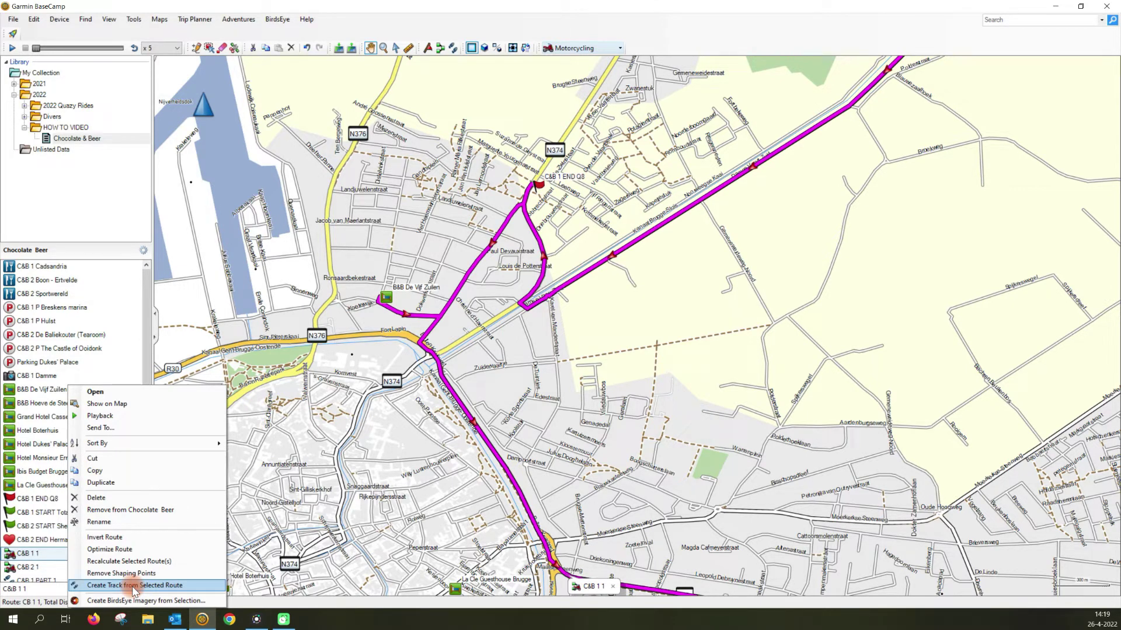
pyautogui.click(39, 554)
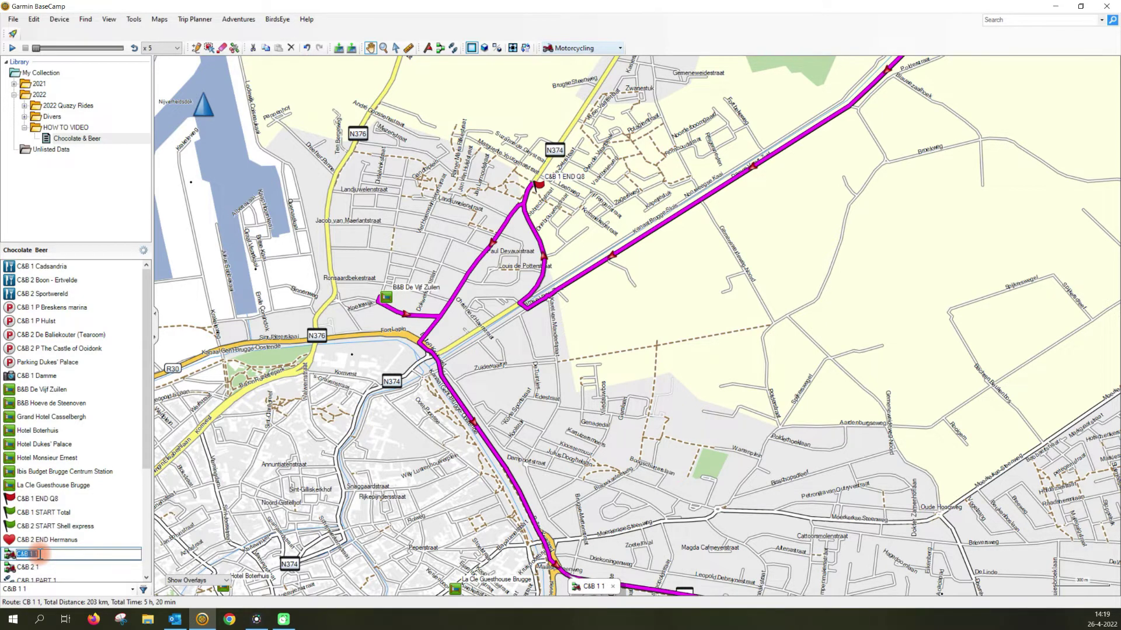
pyautogui.press('Return')
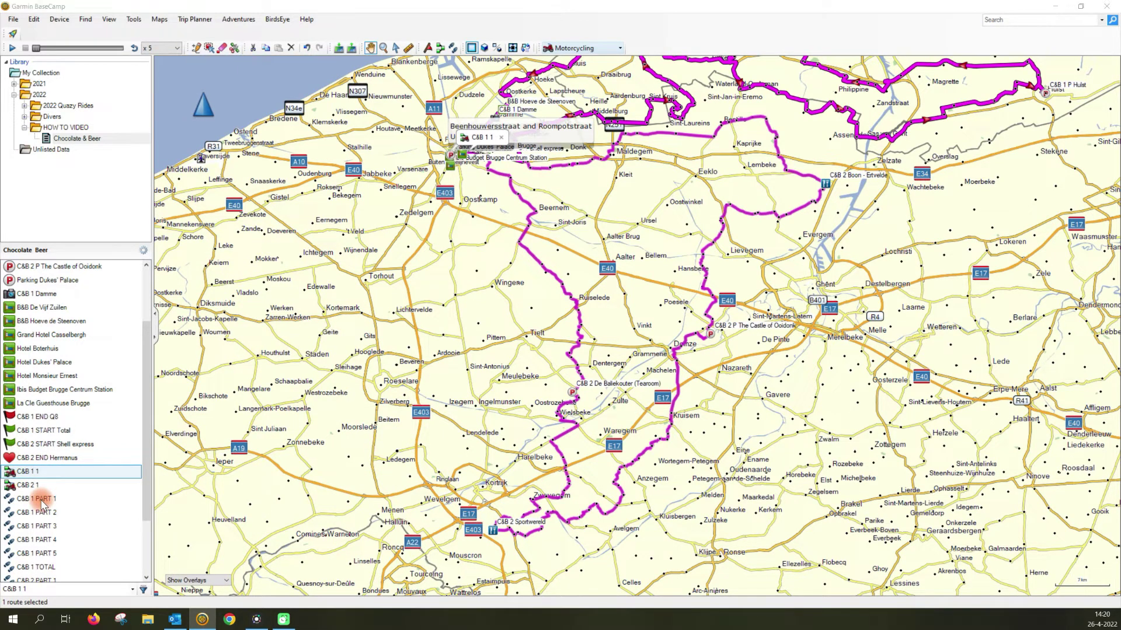
# - Inspect the C&B 1 PART 1 and C&B 1 PART 5 tracks and the available track actions, then return to the C&B 1 1 route
pyautogui.click(42, 500)
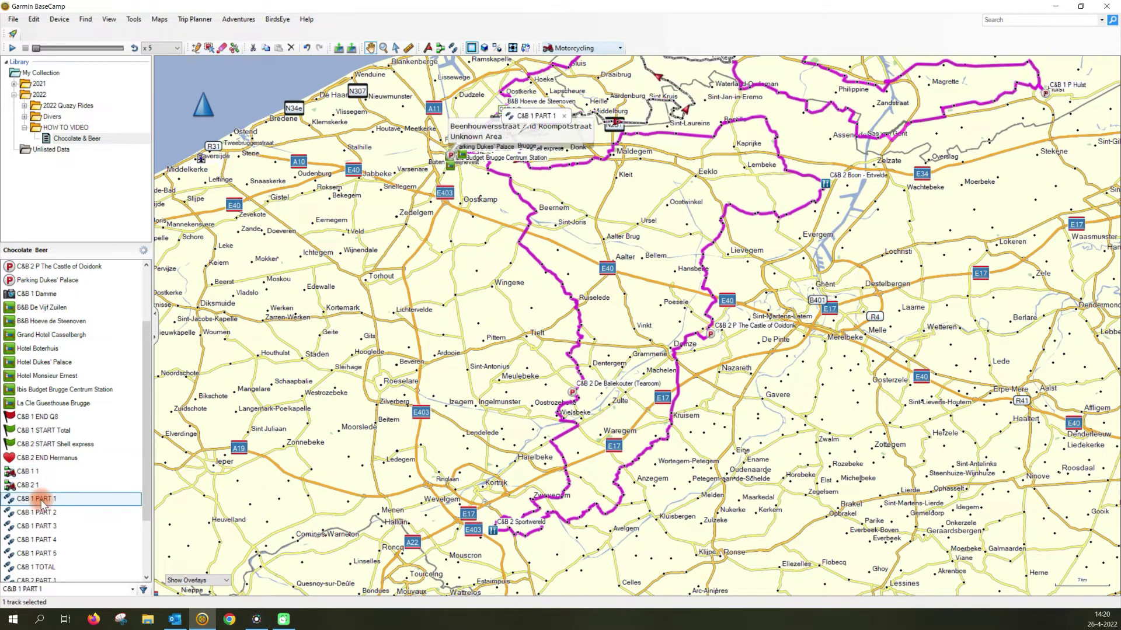
pyautogui.click(54, 554)
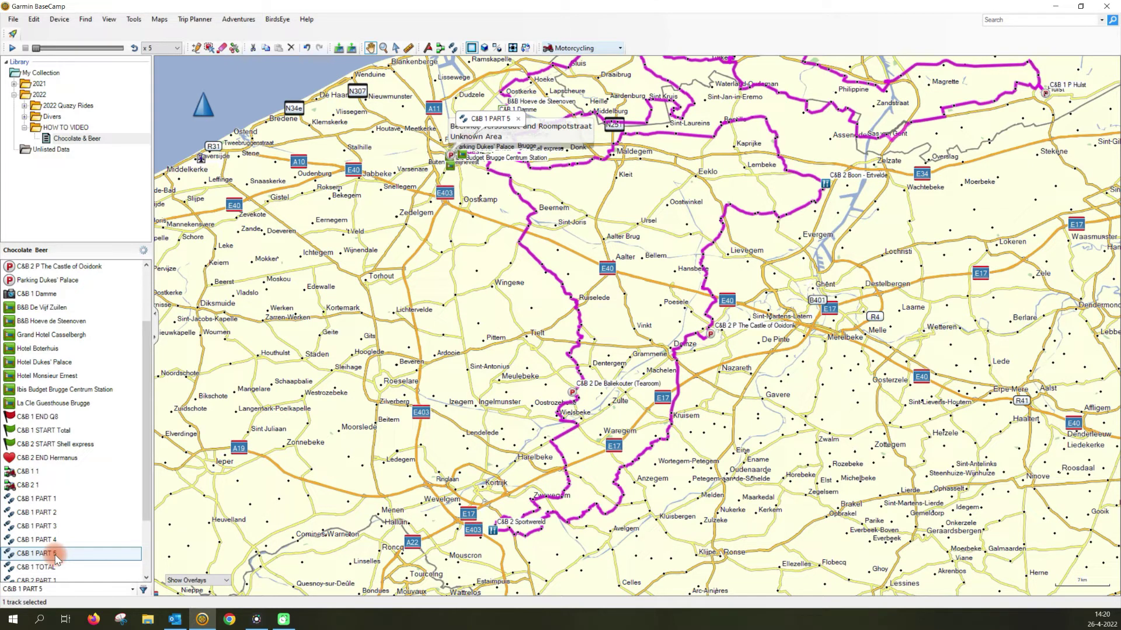
pyautogui.rightClick(57, 557)
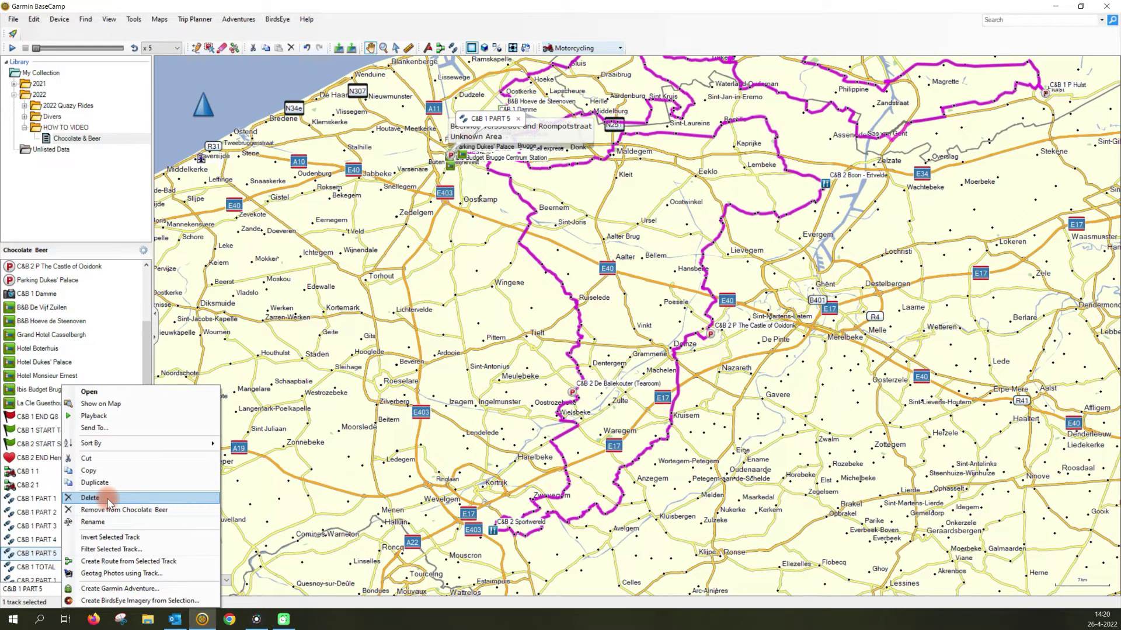
pyautogui.click(23, 475)
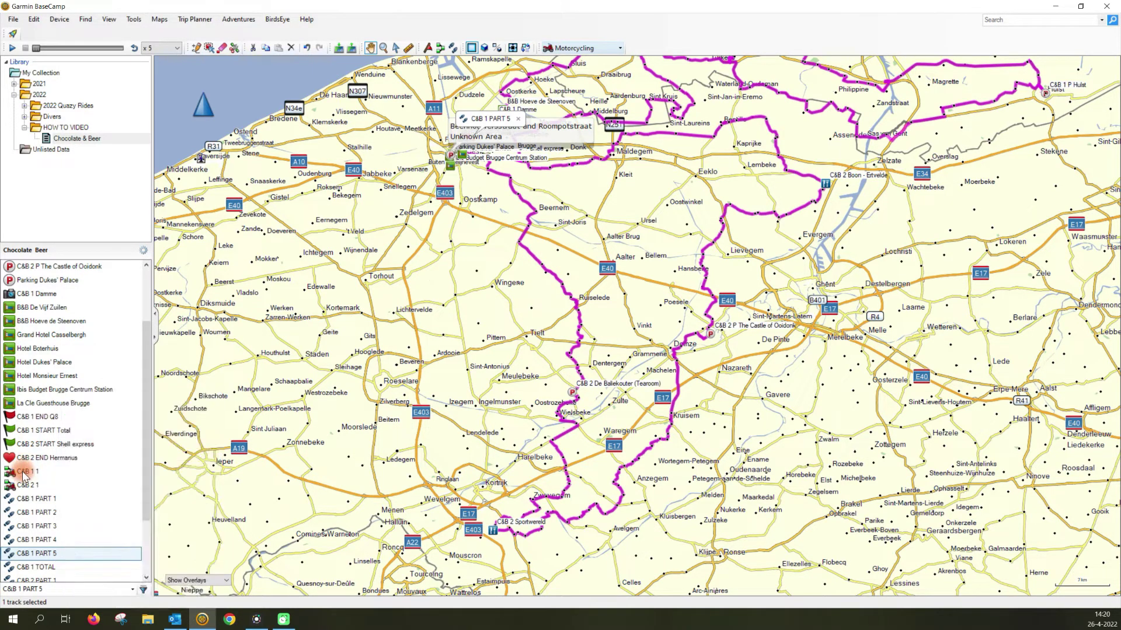
pyautogui.click(24, 473)
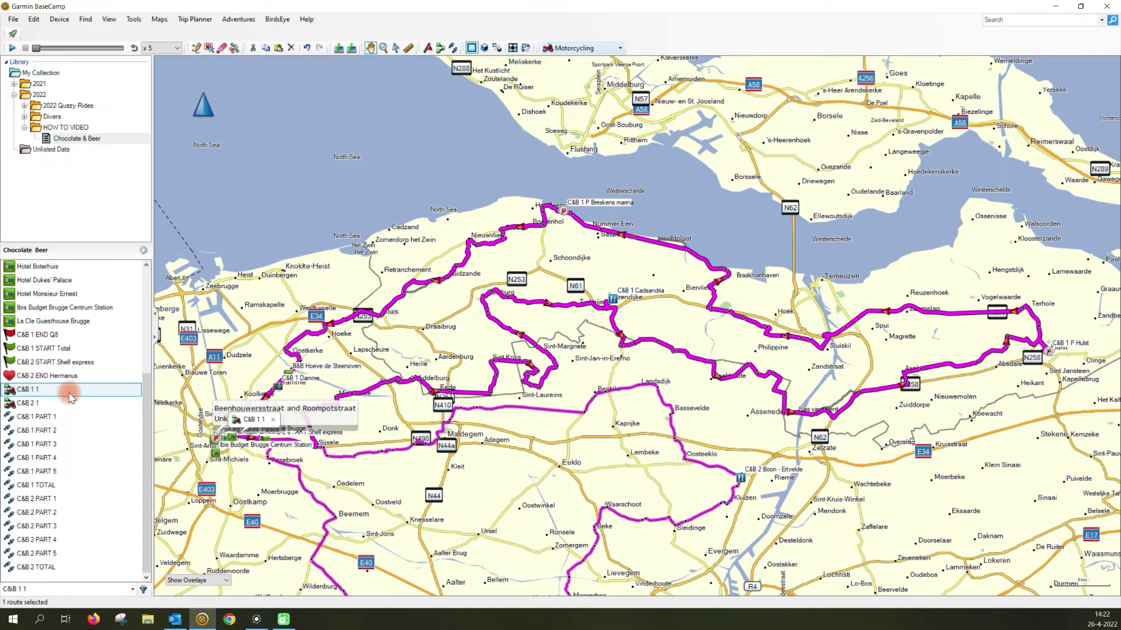
# - In the C&B 1 1 route properties, select all via points after C&B 1 Cadsandria and review the deletion and track creation options
pyautogui.rightClick(70, 396)
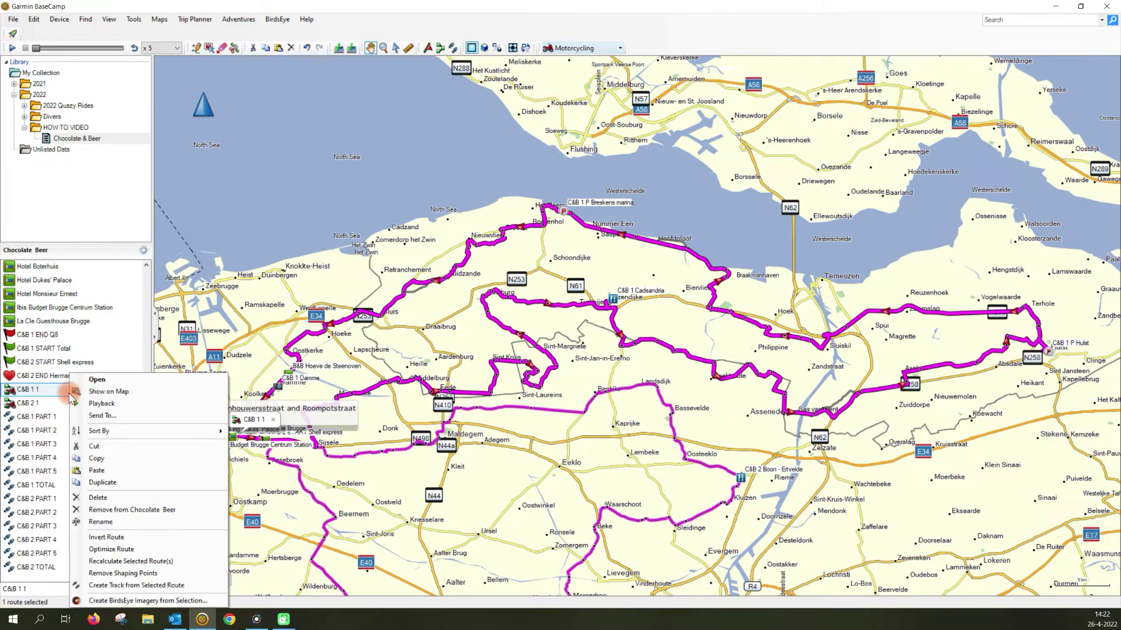
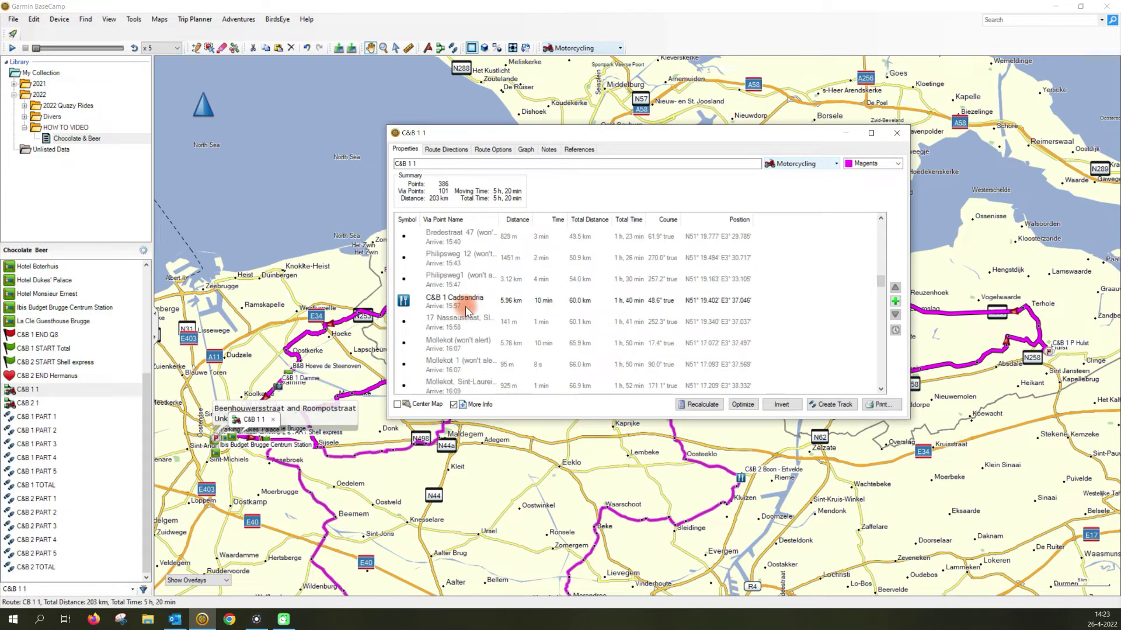
pyautogui.click(449, 318)
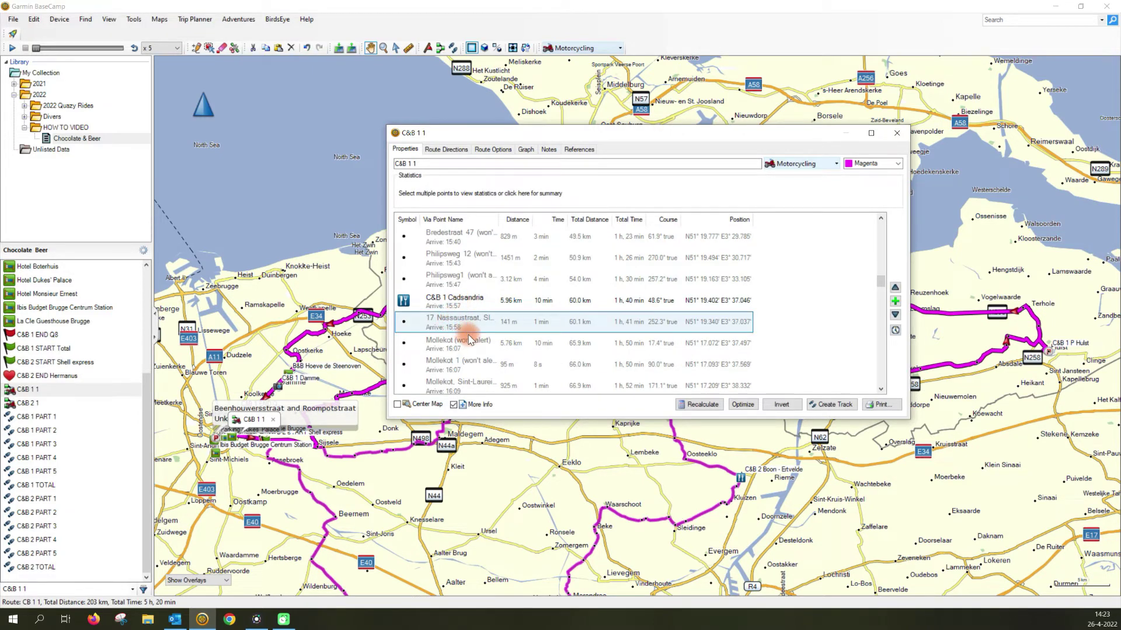
pyautogui.scroll(-15, 470, 338)
pyautogui.scroll(-3, 471, 340)
pyautogui.keyDown('shift'); pyautogui.click(466, 366); pyautogui.keyUp('shift')
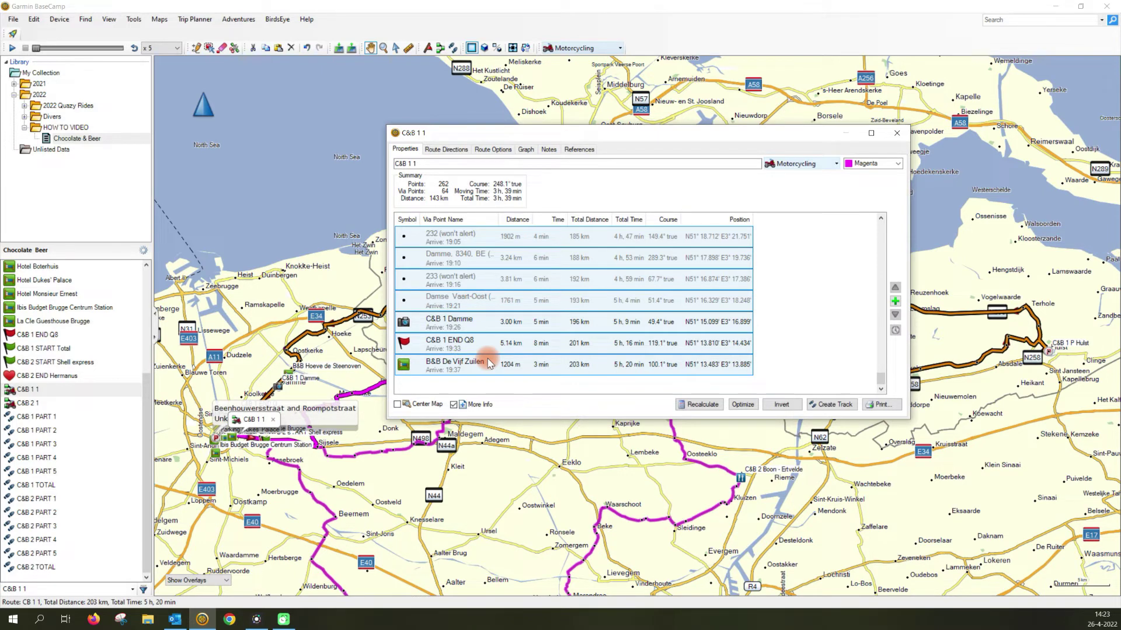
pyautogui.rightClick(489, 364)
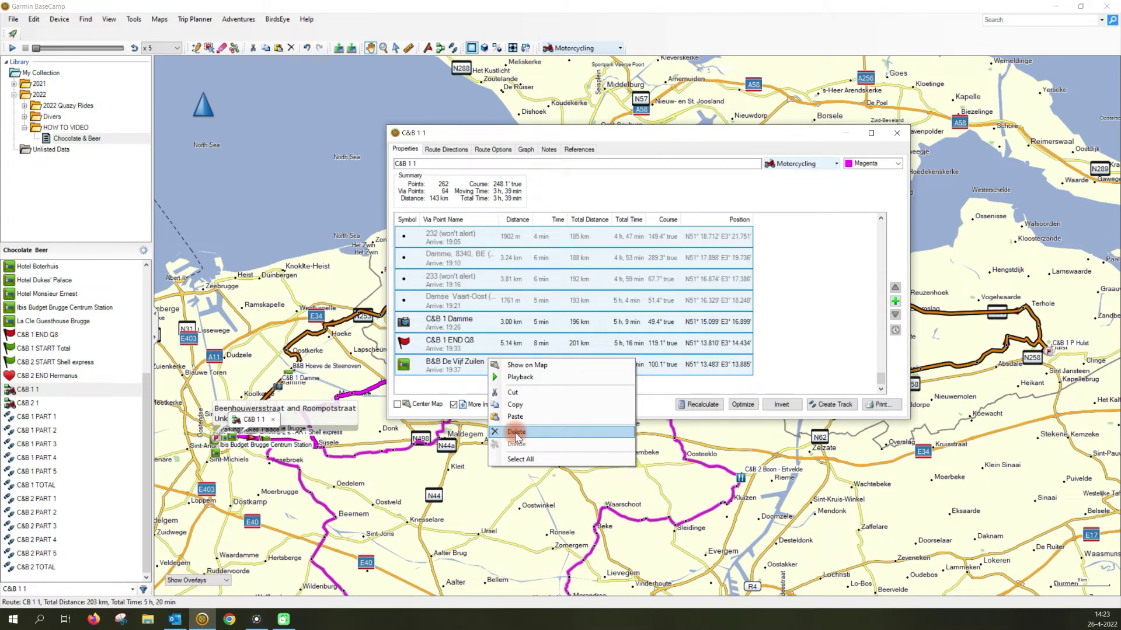
pyautogui.rightClick(92, 392)
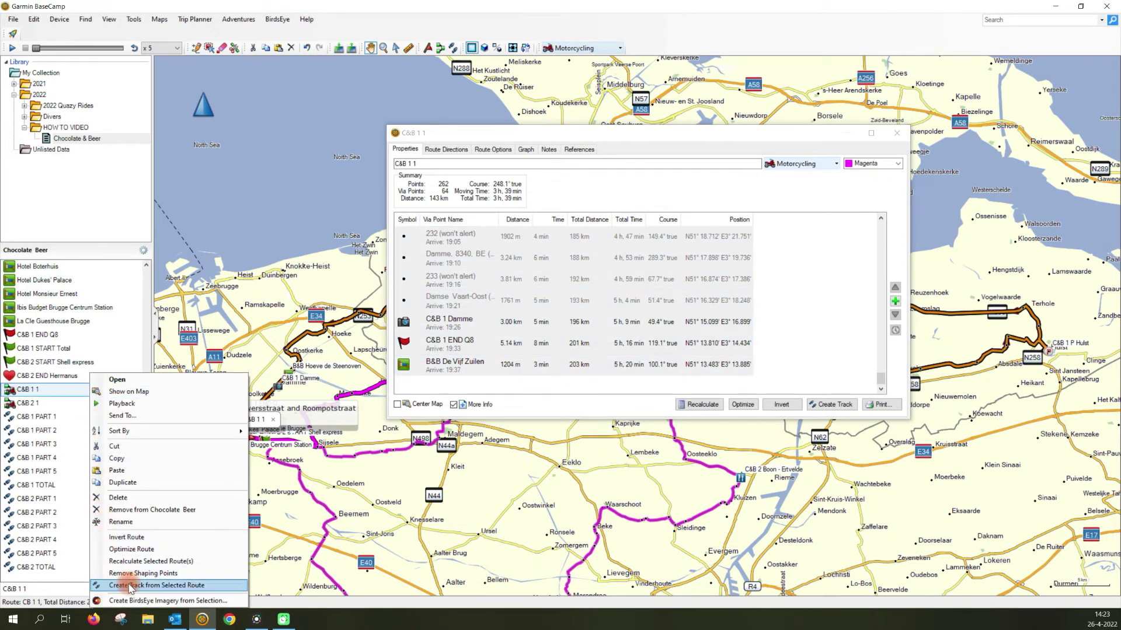
pyautogui.click(160, 586)
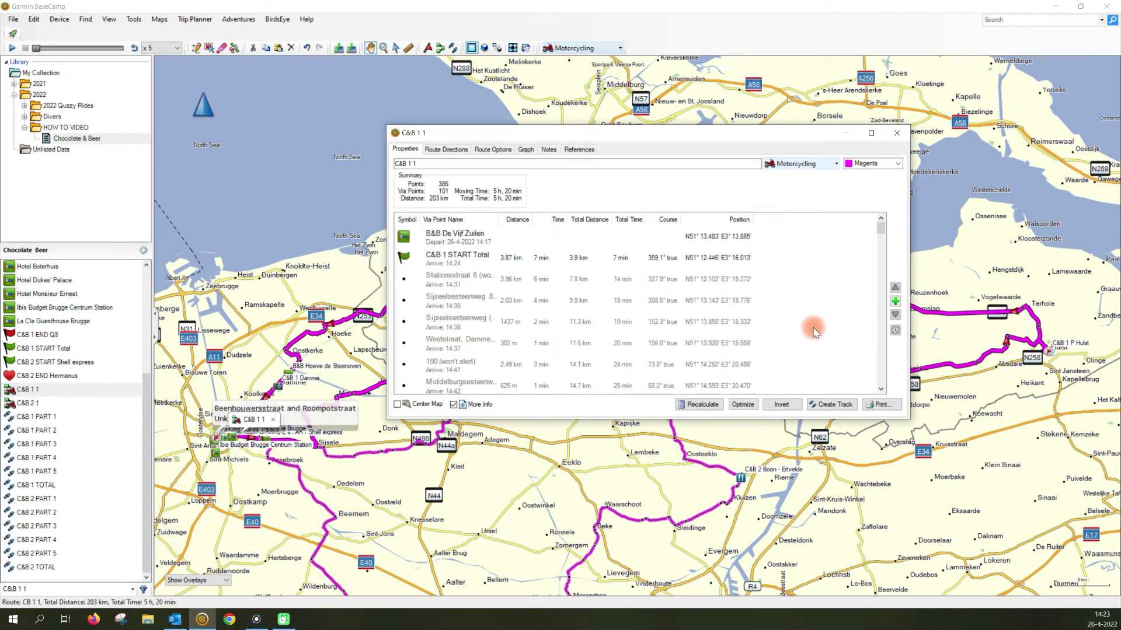
# - Select the via points from the starting B&B De Vijf Zuilen through C&B 1 Damme, review their options, and close the route properties
pyautogui.click(495, 239)
pyautogui.scroll(-3, 516, 279)
pyautogui.scroll(-20, 515, 279)
pyautogui.scroll(-5, 515, 279)
pyautogui.scroll(1, 515, 279)
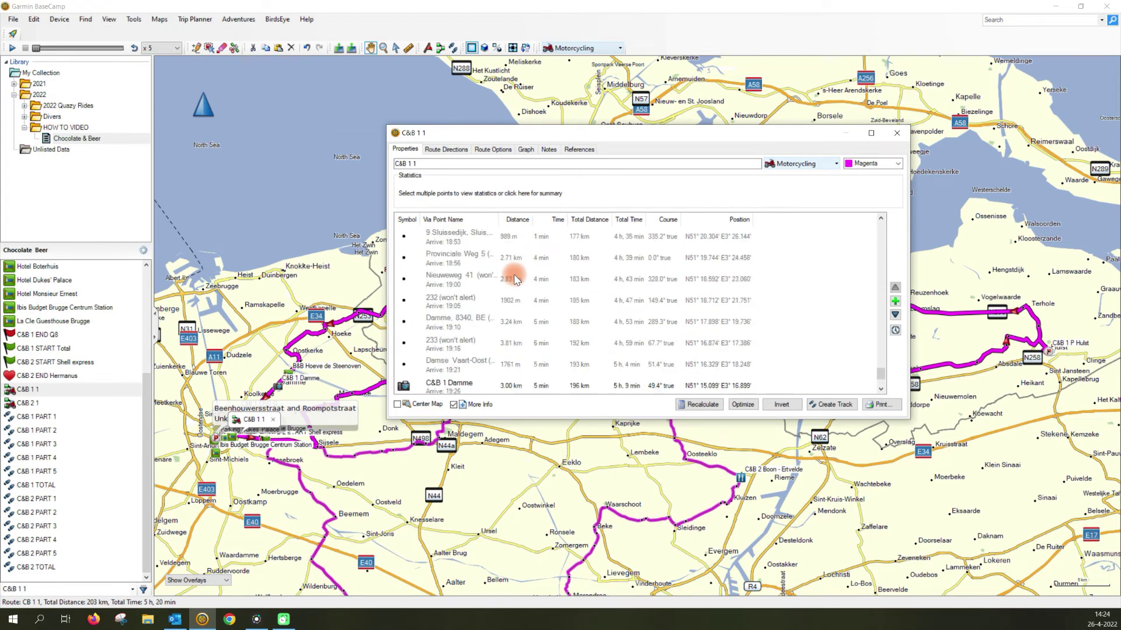
pyautogui.scroll(-1, 516, 279)
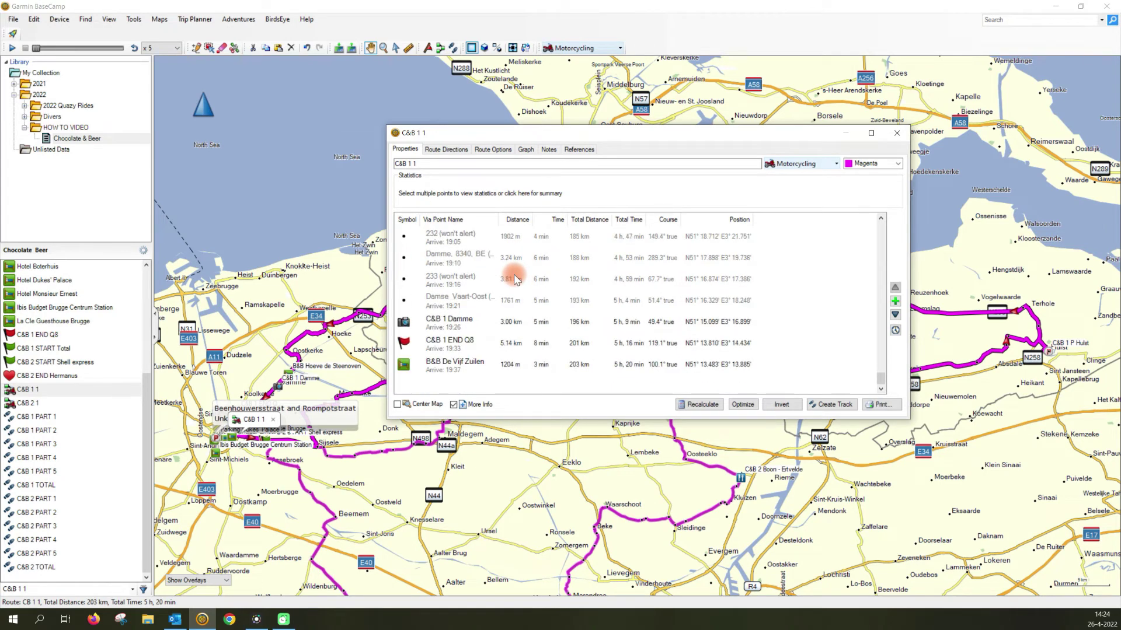
pyautogui.scroll(1, 516, 279)
pyautogui.scroll(-1, 516, 279)
pyautogui.keyDown('shift'); pyautogui.click(462, 331); pyautogui.keyUp('shift')
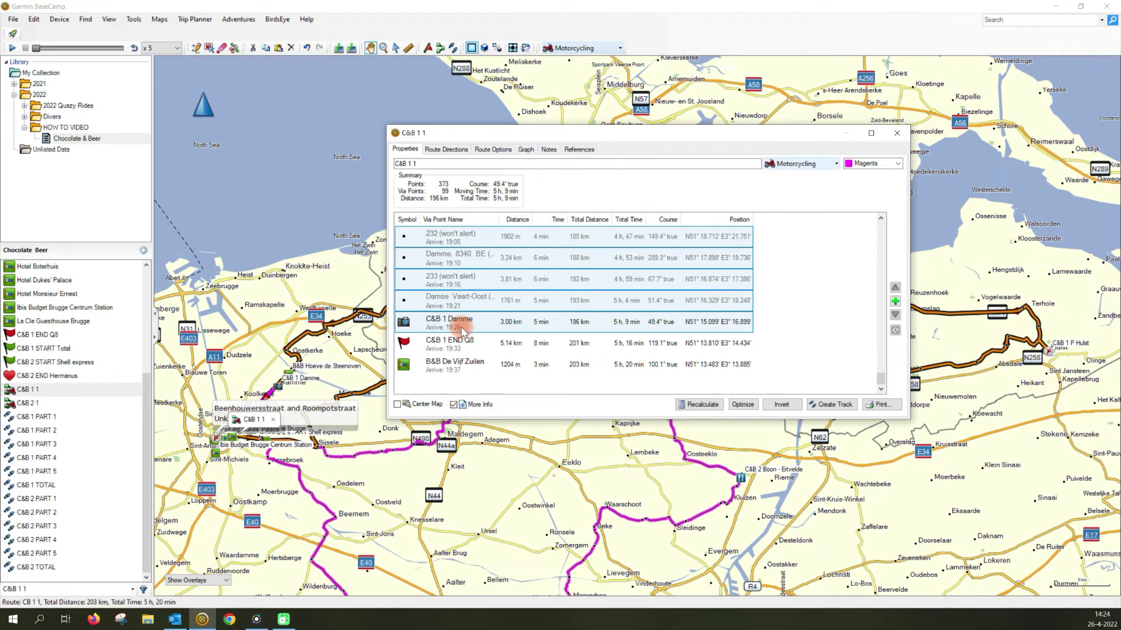
pyautogui.rightClick(493, 270)
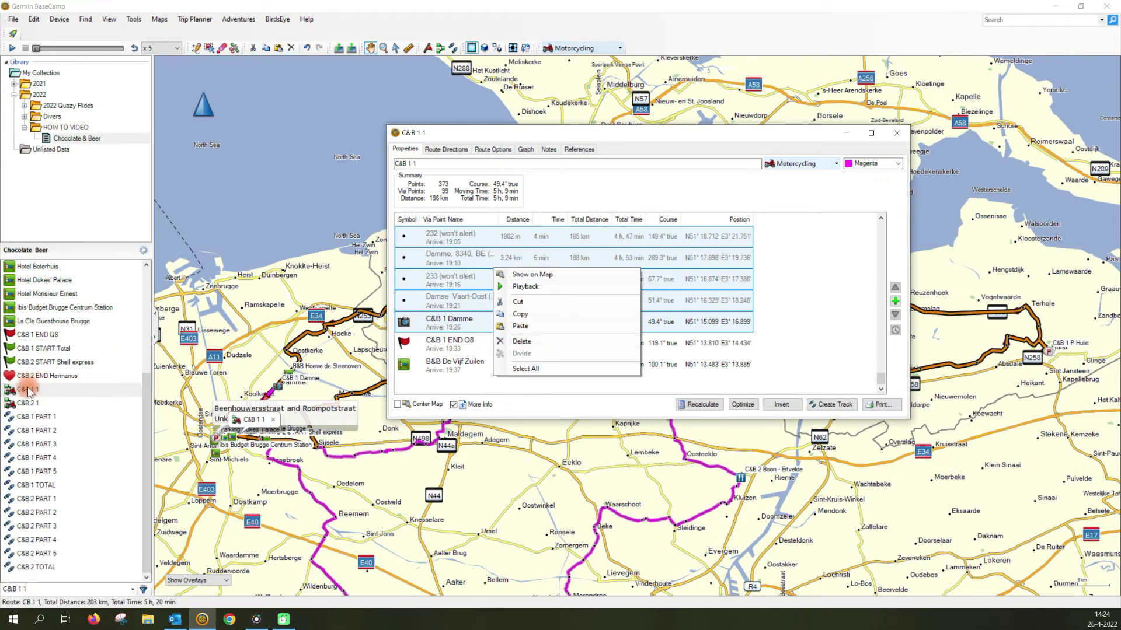
pyautogui.rightClick(62, 395)
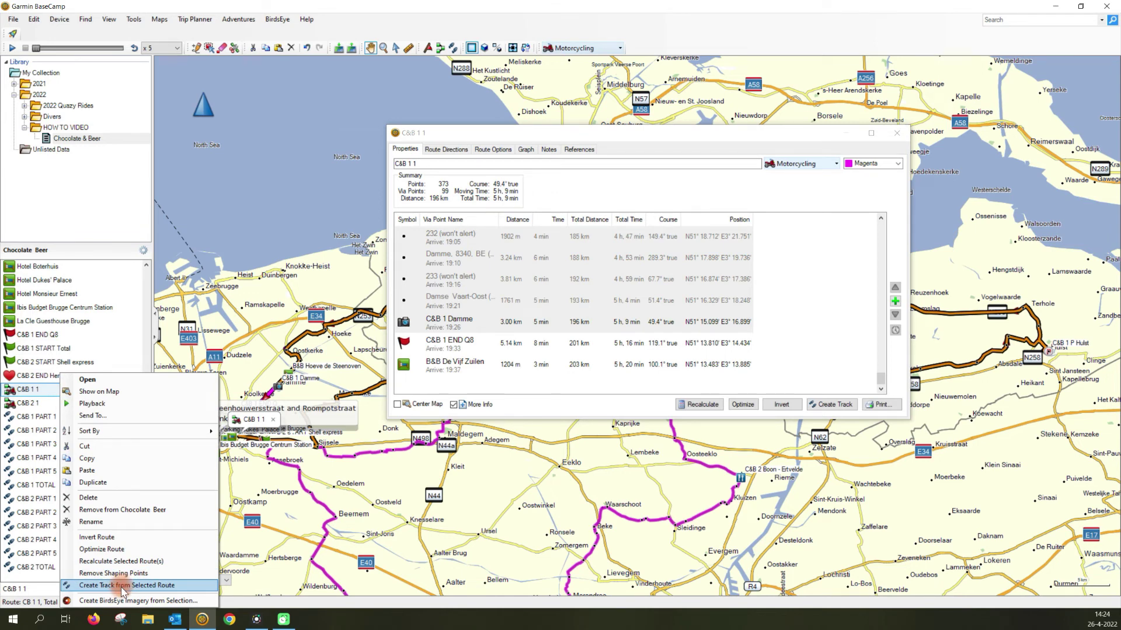
pyautogui.click(894, 136)
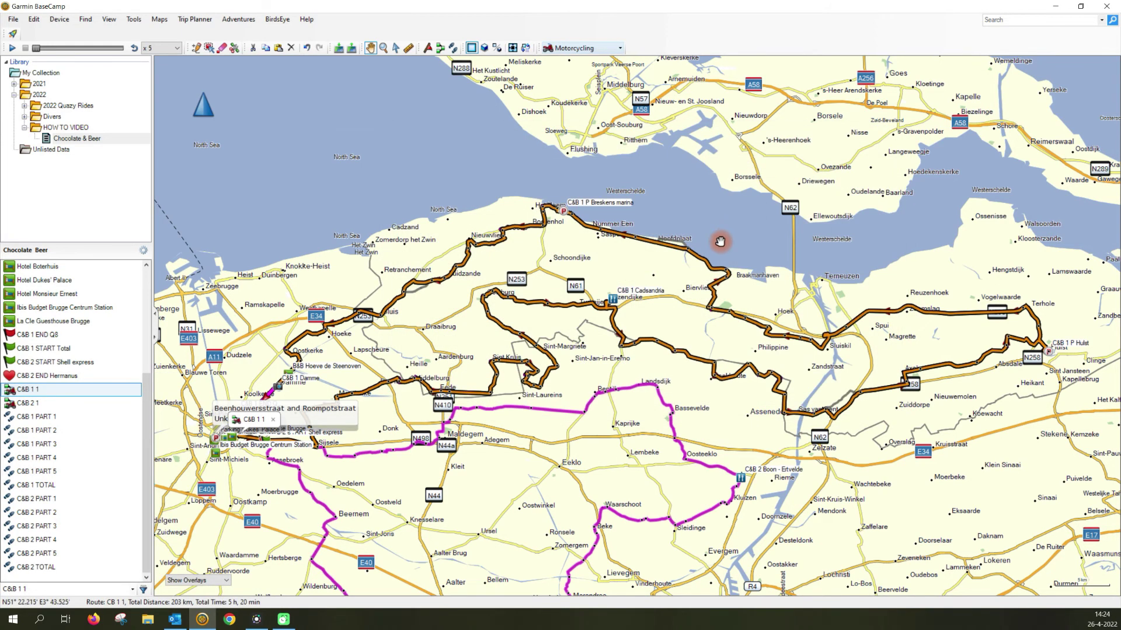